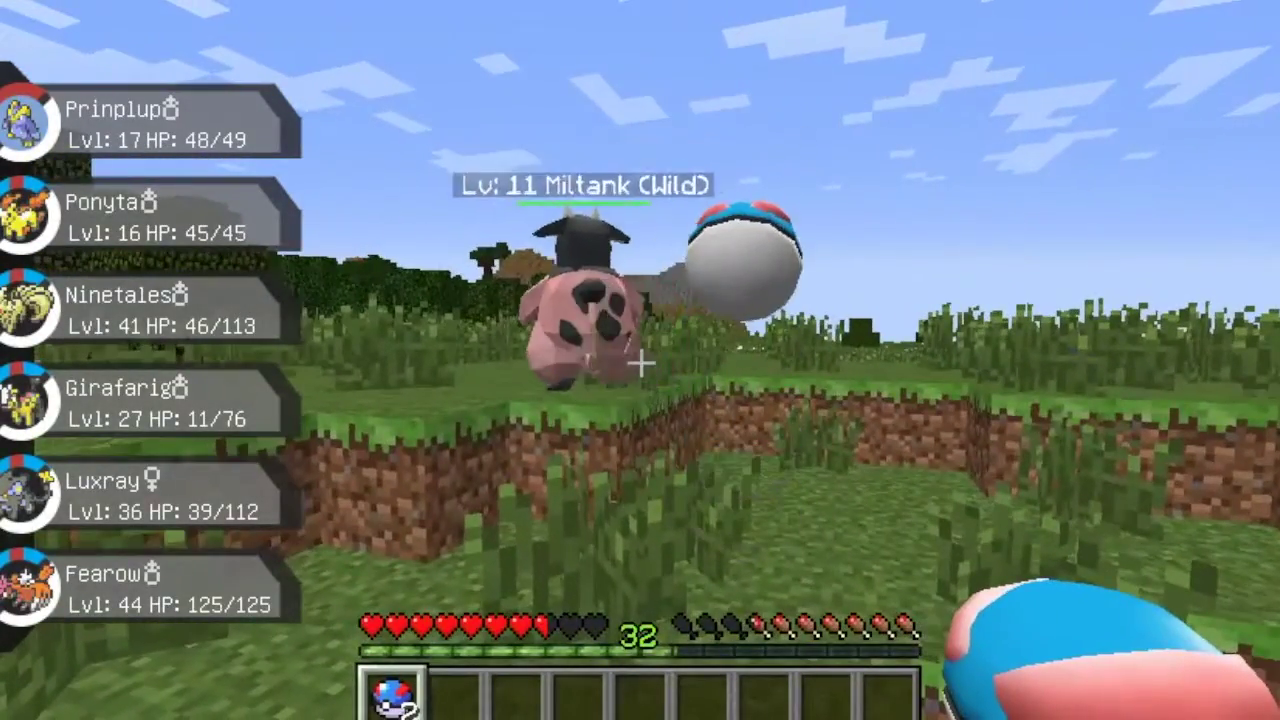
Step: Send out Prinplup near the wild Miltank and check the surroundings in third-person view
key(2)
key(r)
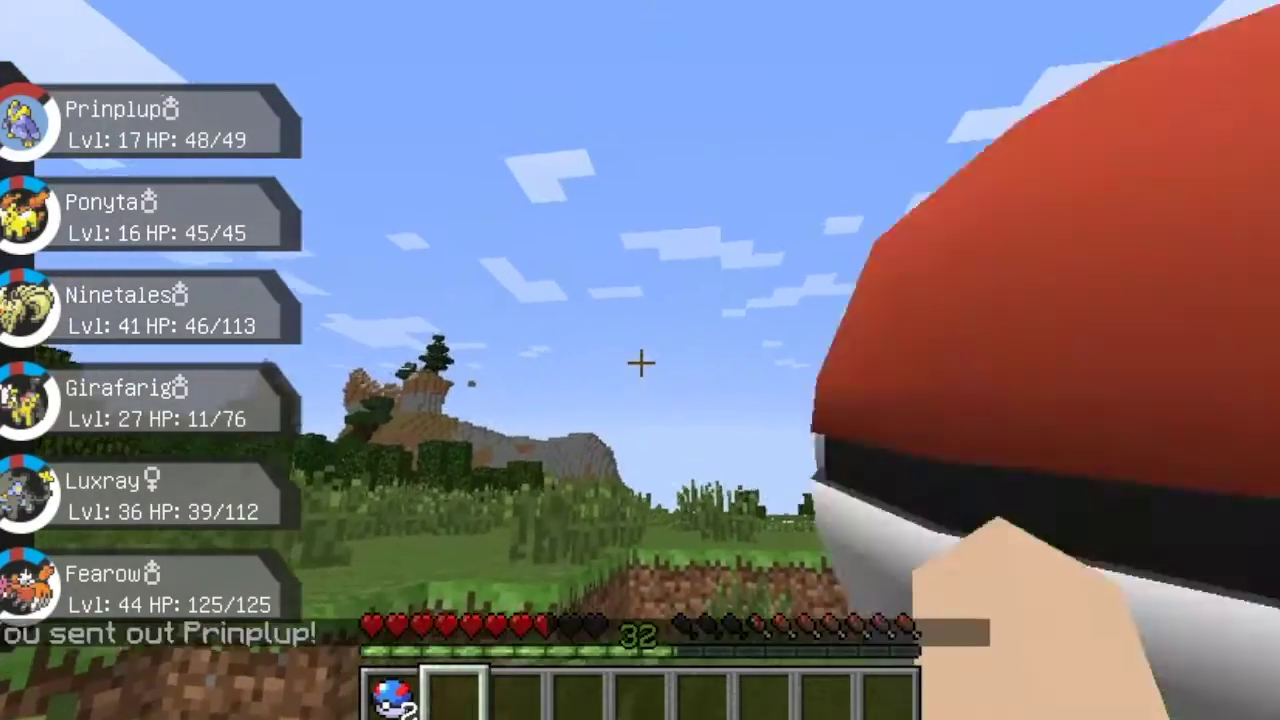
key(F5)
key(F5)
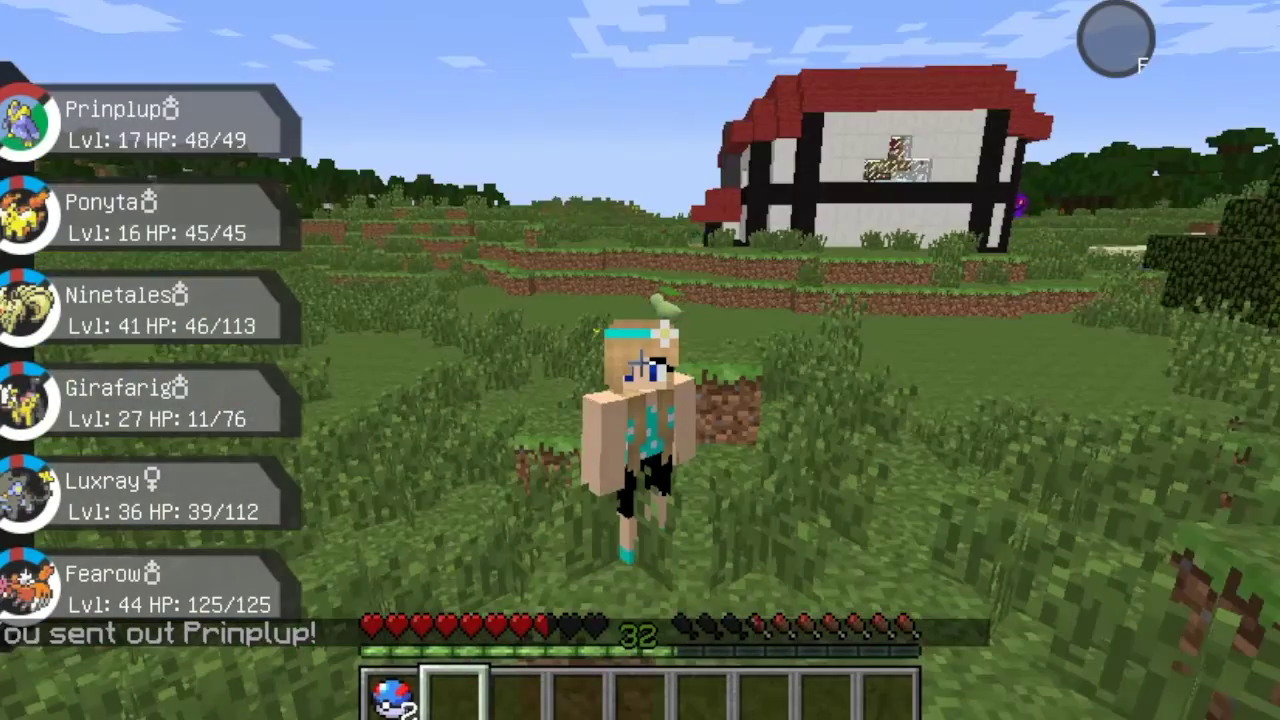
key(F5)
key(F5)
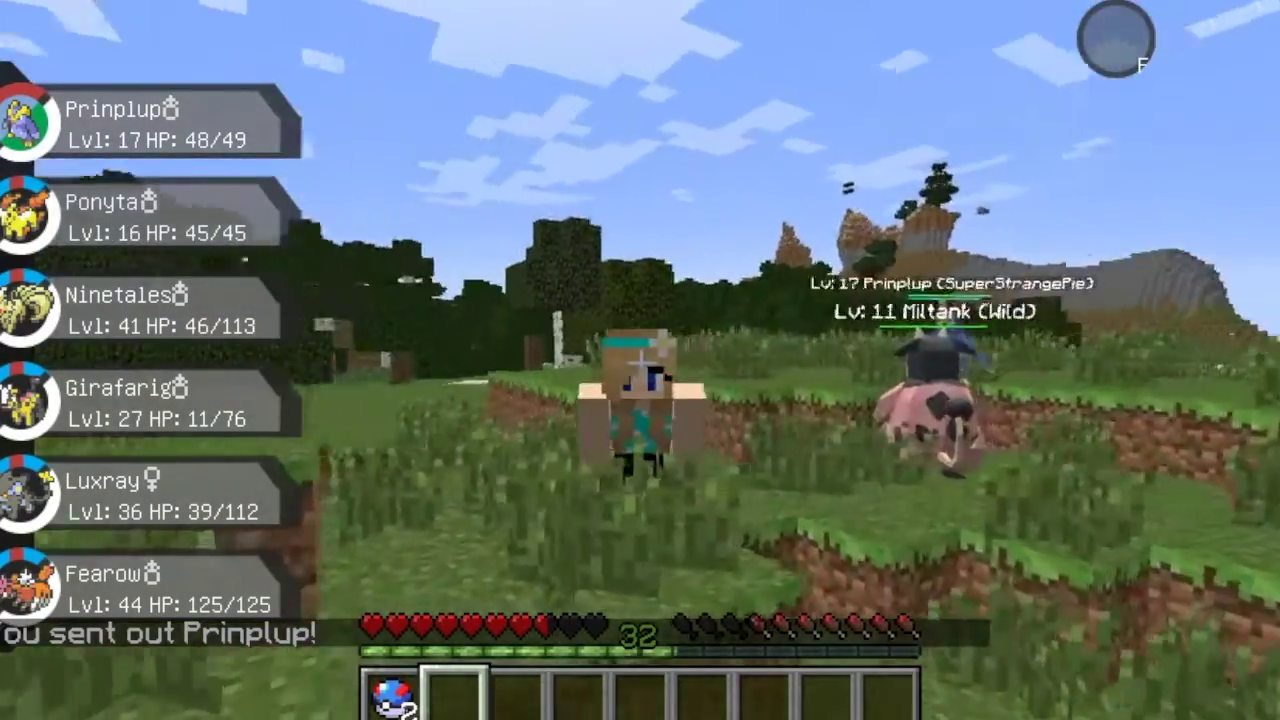
key(F5)
key(F5)
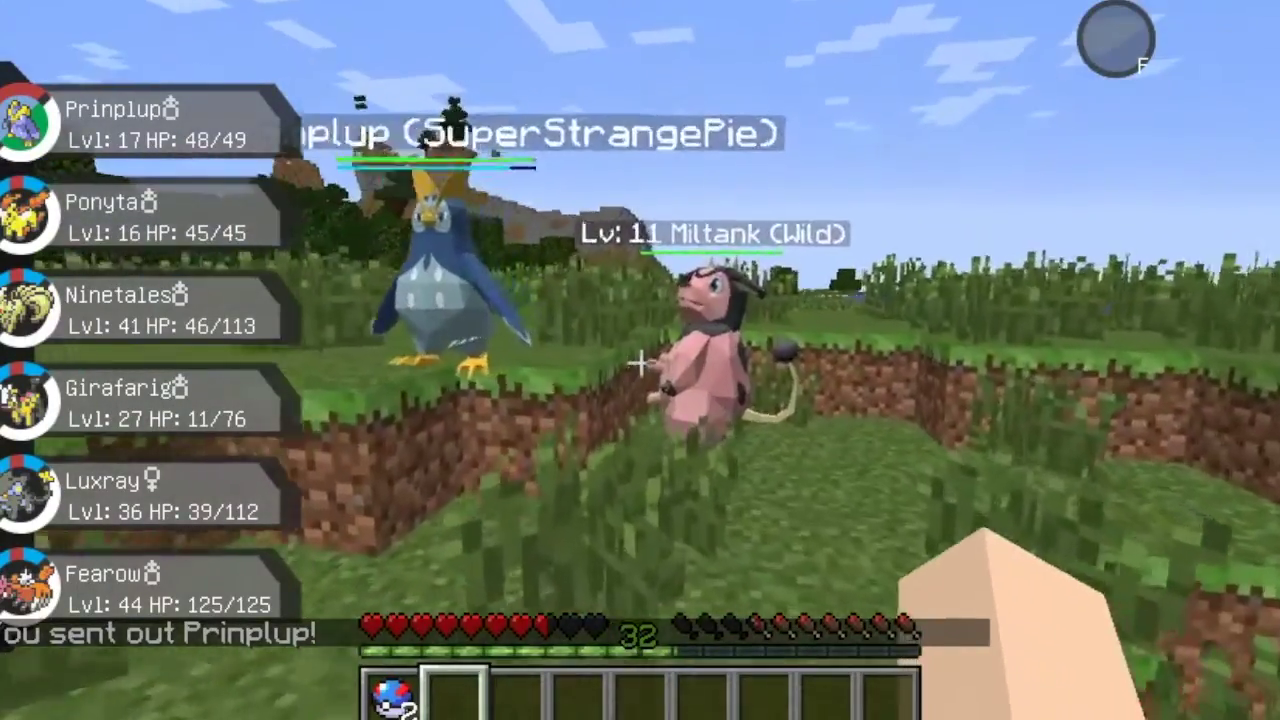
Step: Throw a Great Ball at the wild Miltank
key(1)
right_click(640, 360)
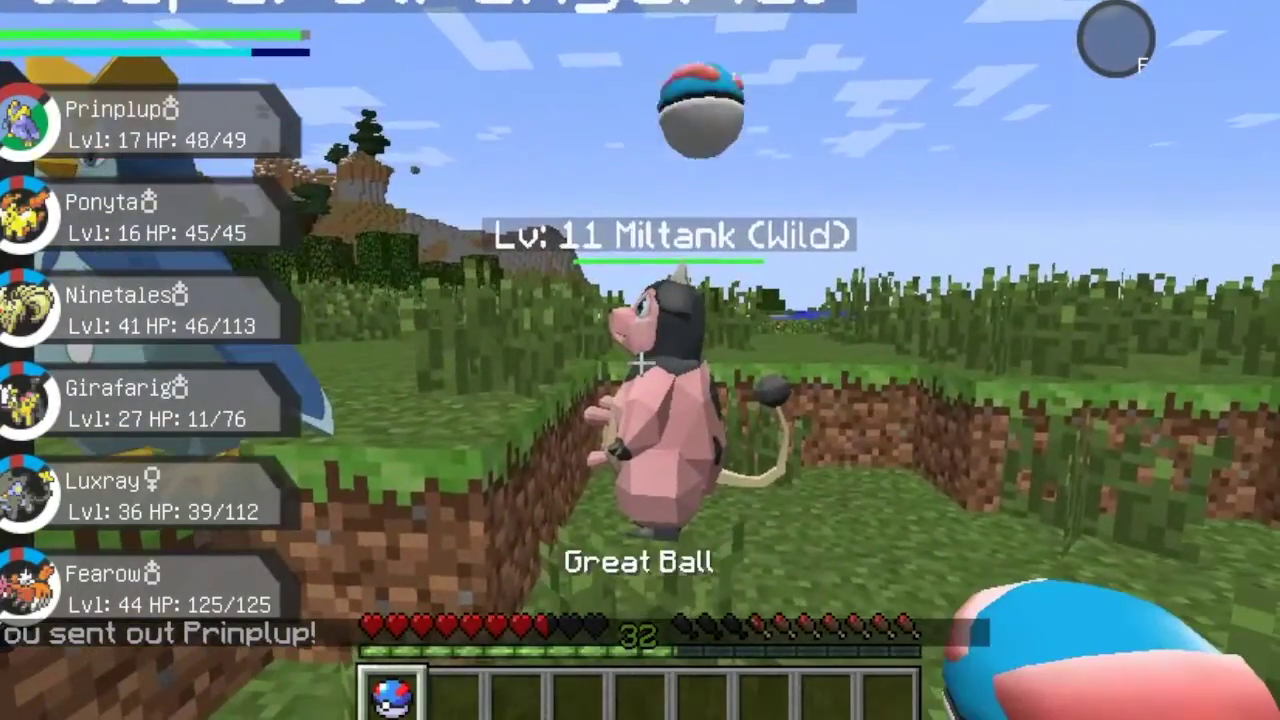
key(2)
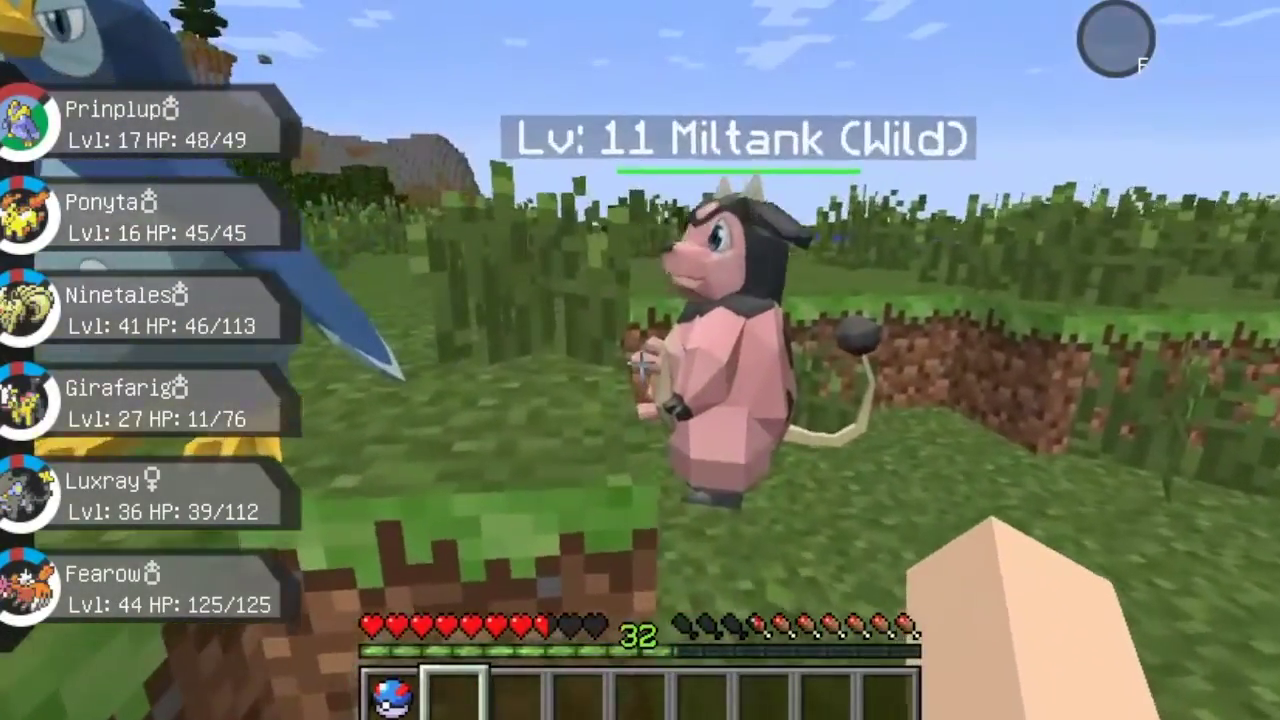
Step: Start a battle between Prinplup and the wild Miltank and attack with Bubble
key(r)
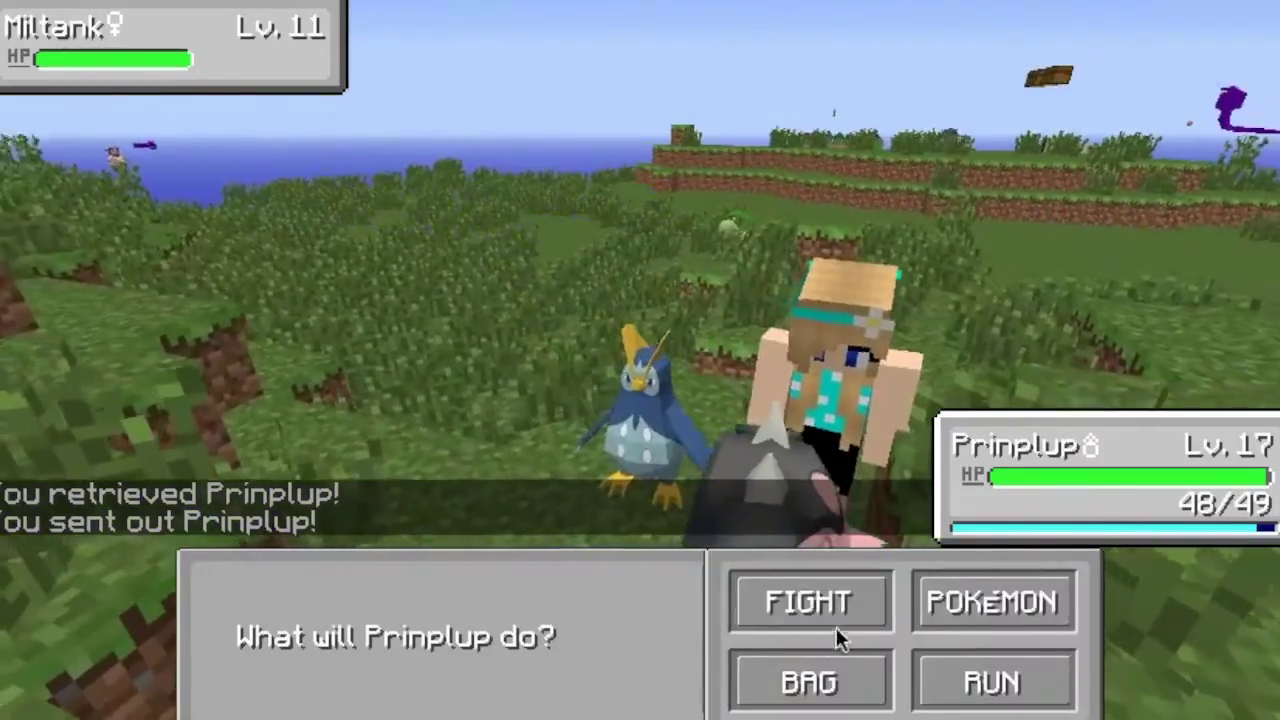
click(836, 625)
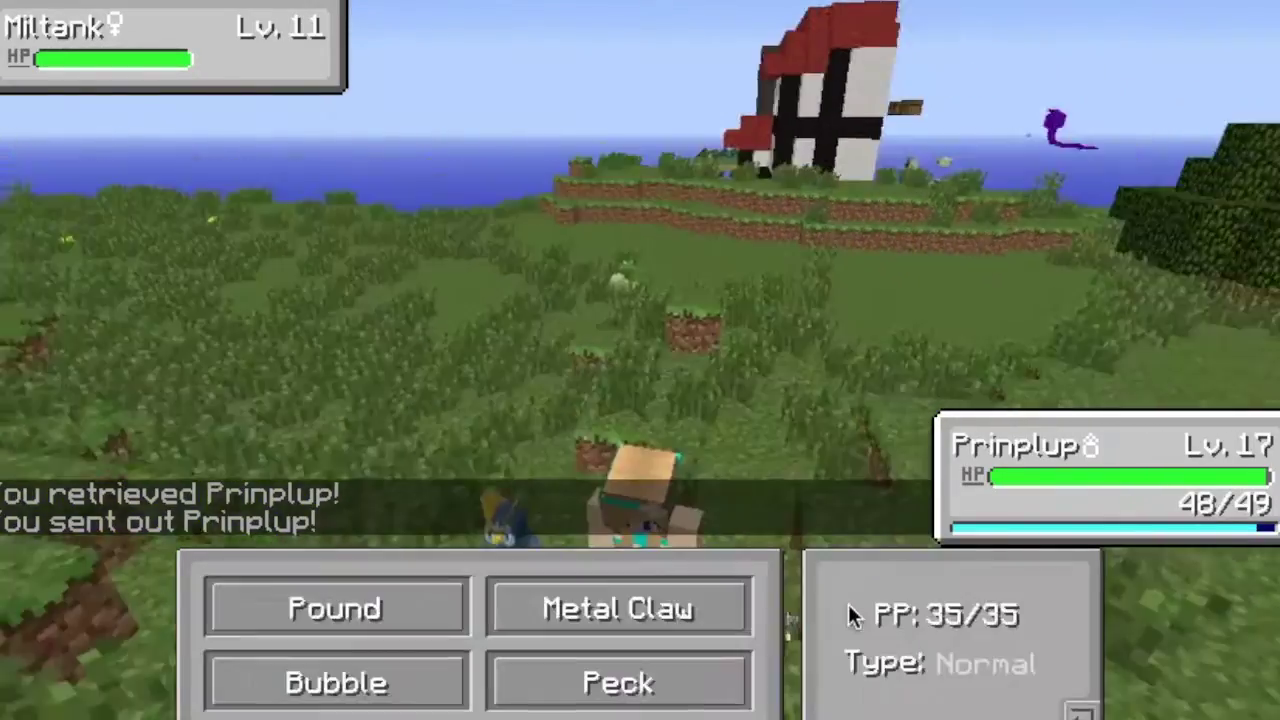
click(345, 698)
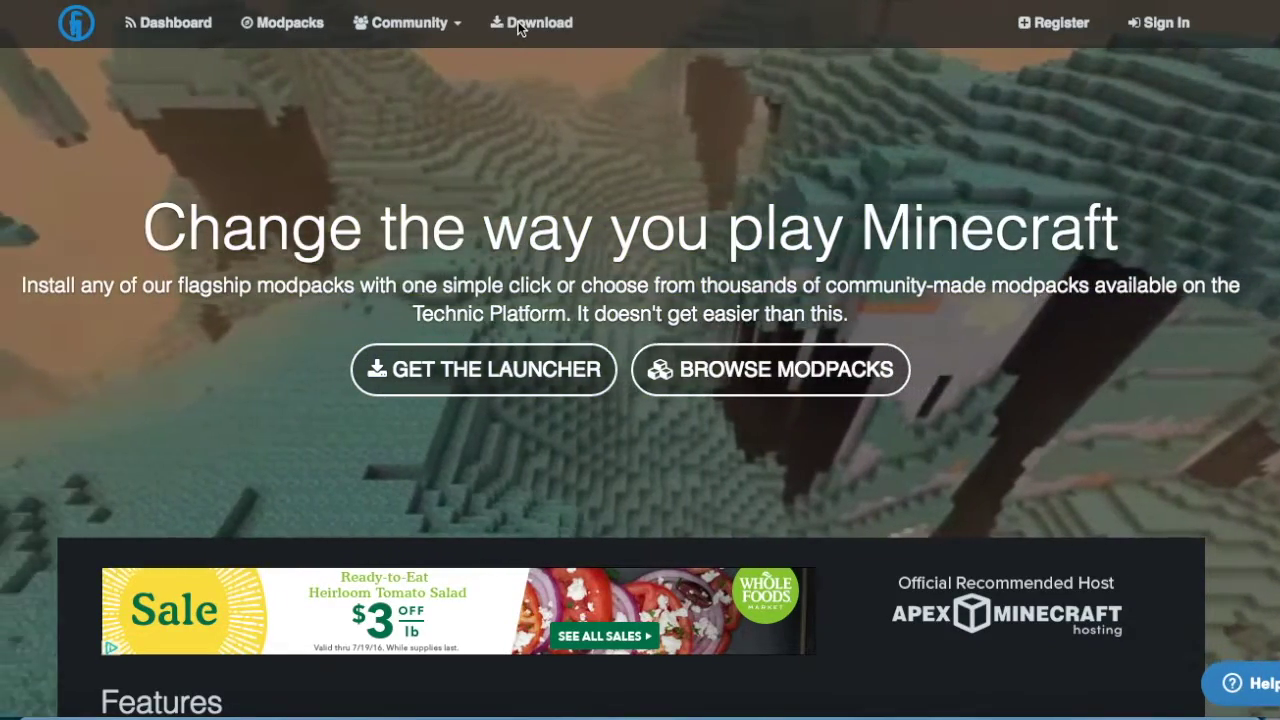
Step: Download the Mac version of the Technic Launcher from the Technic website and keep the TechnicLauncher.jar file
click(518, 21)
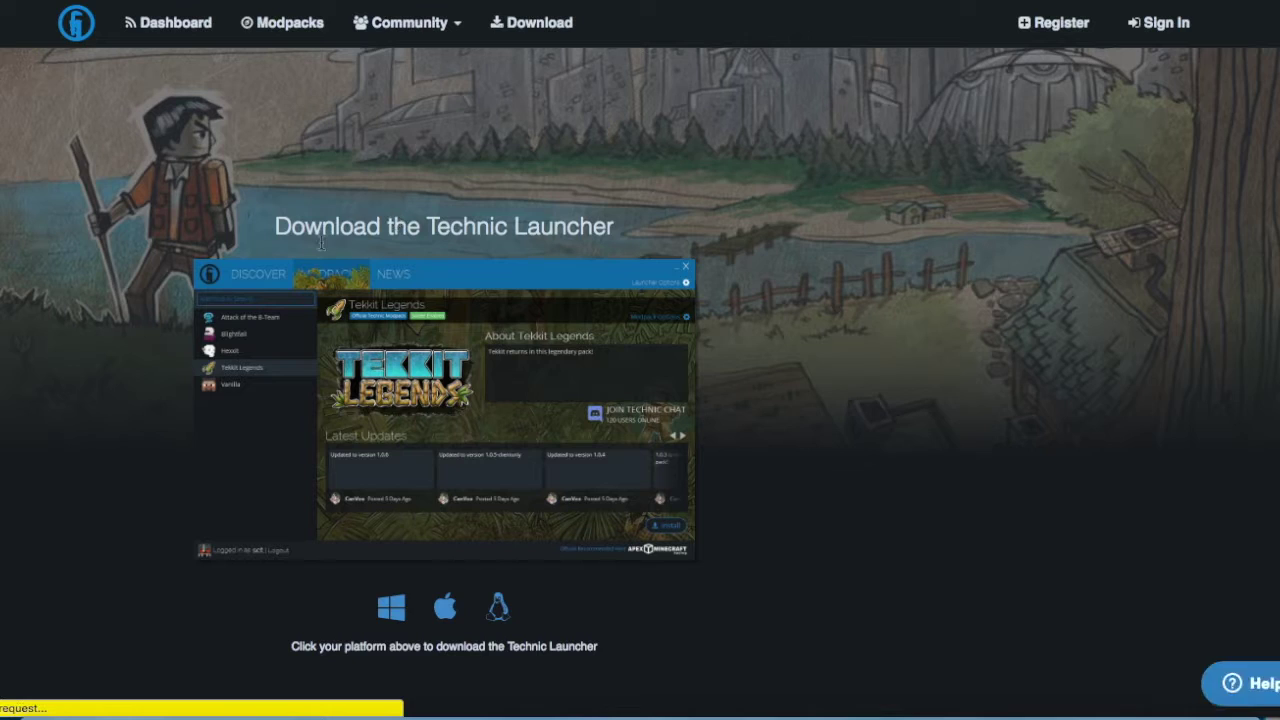
scroll(576, 337, down, 1)
scroll(480, 460, down, 1)
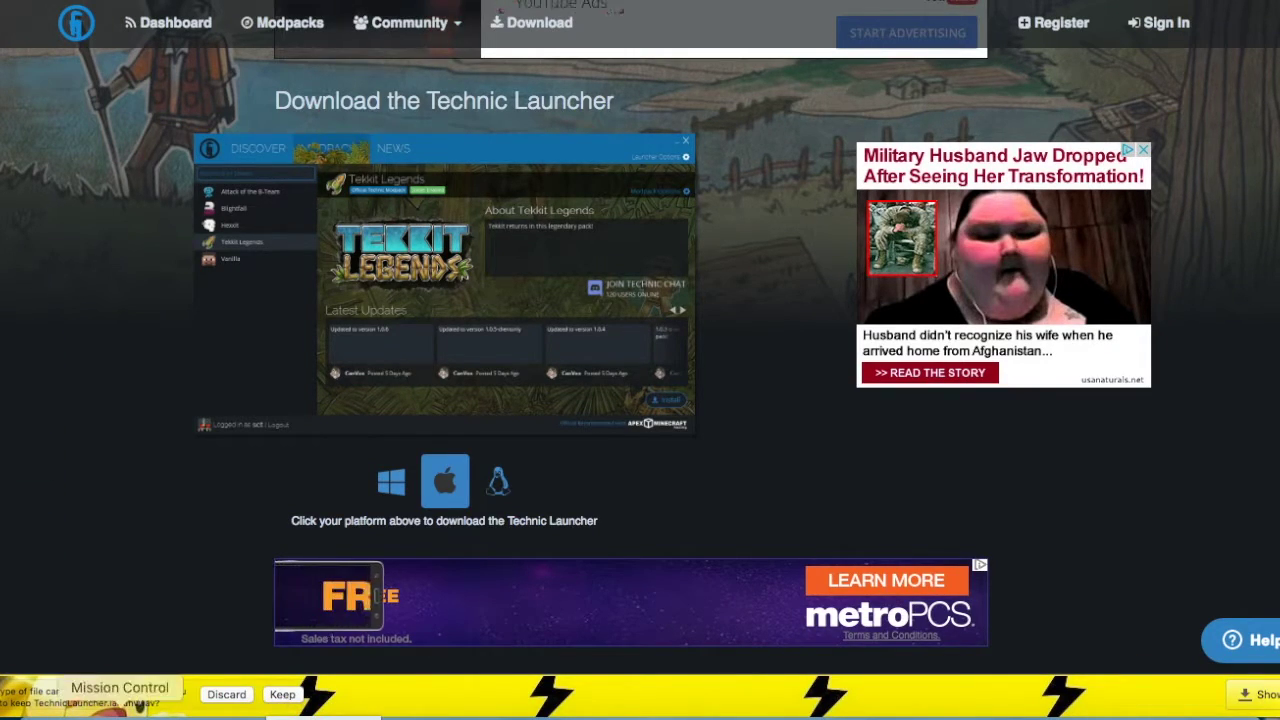
click(282, 694)
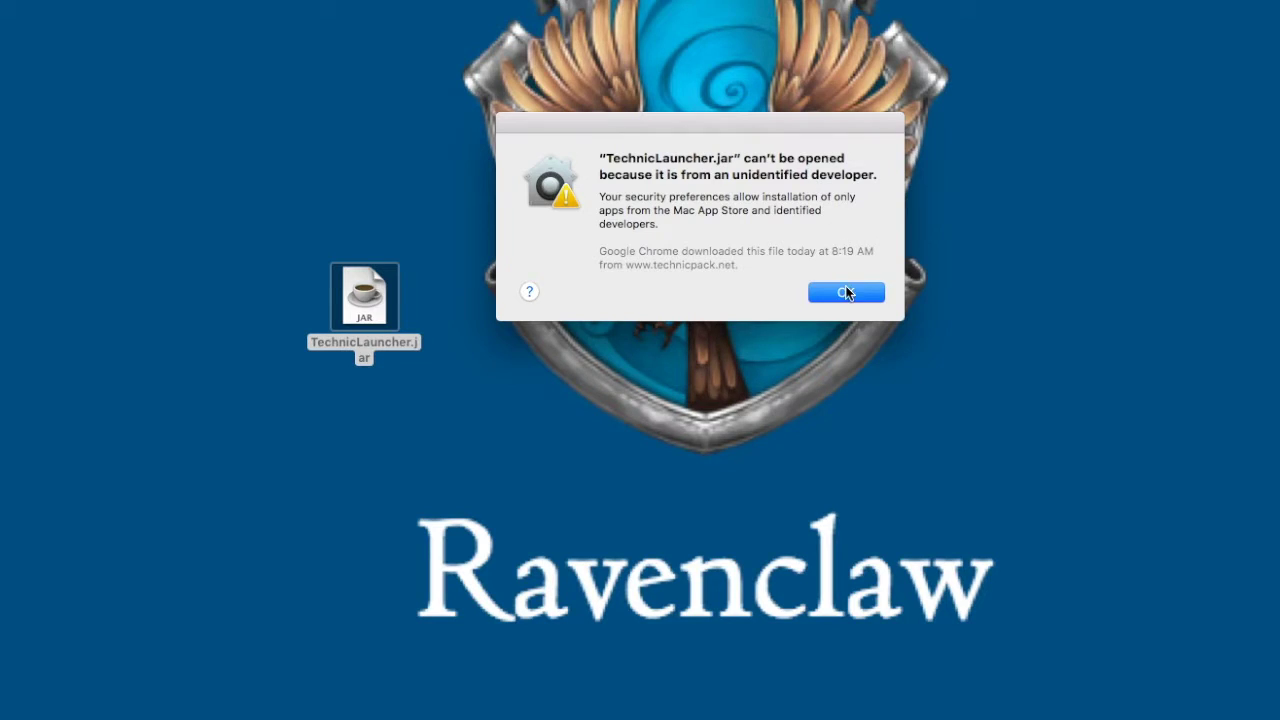
Step: Dismiss the unidentified-developer warning and bring up the options for opening TechnicLauncher.jar on the desktop
click(846, 292)
right_click(366, 312)
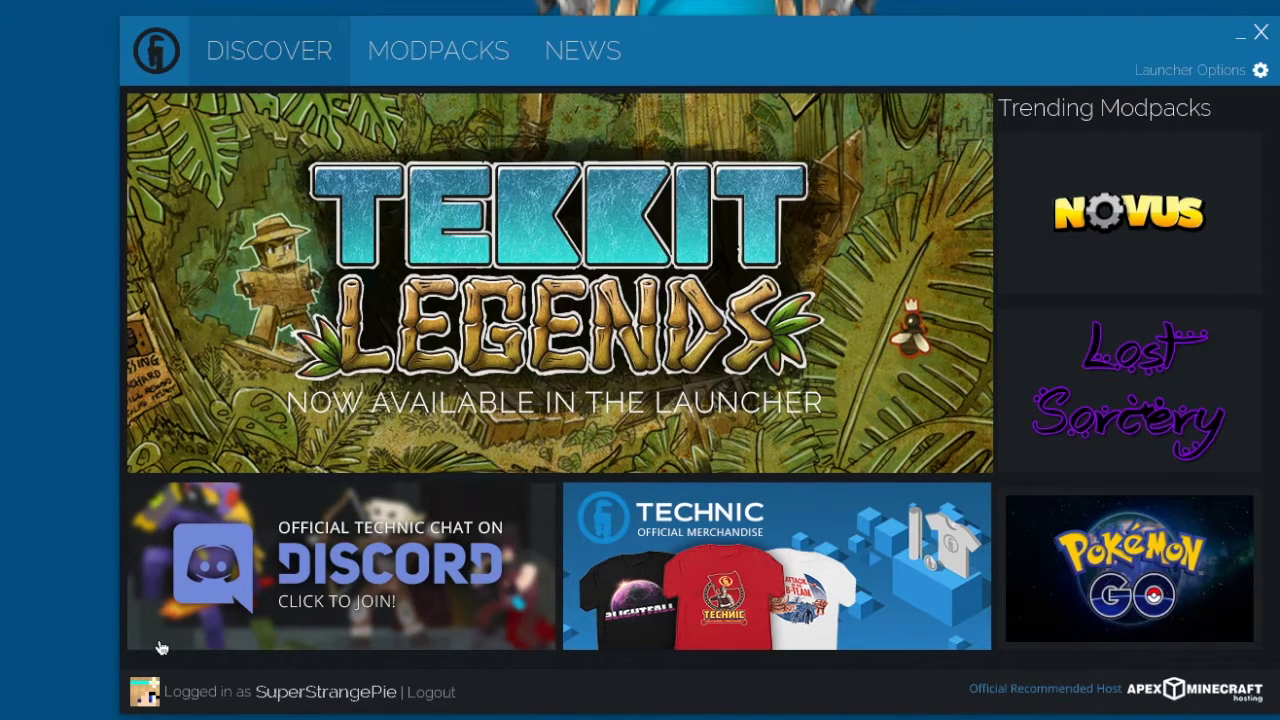
Step: Log out of the Technic Launcher and show the username choices in the Minecraft account login form
click(420, 691)
click(777, 360)
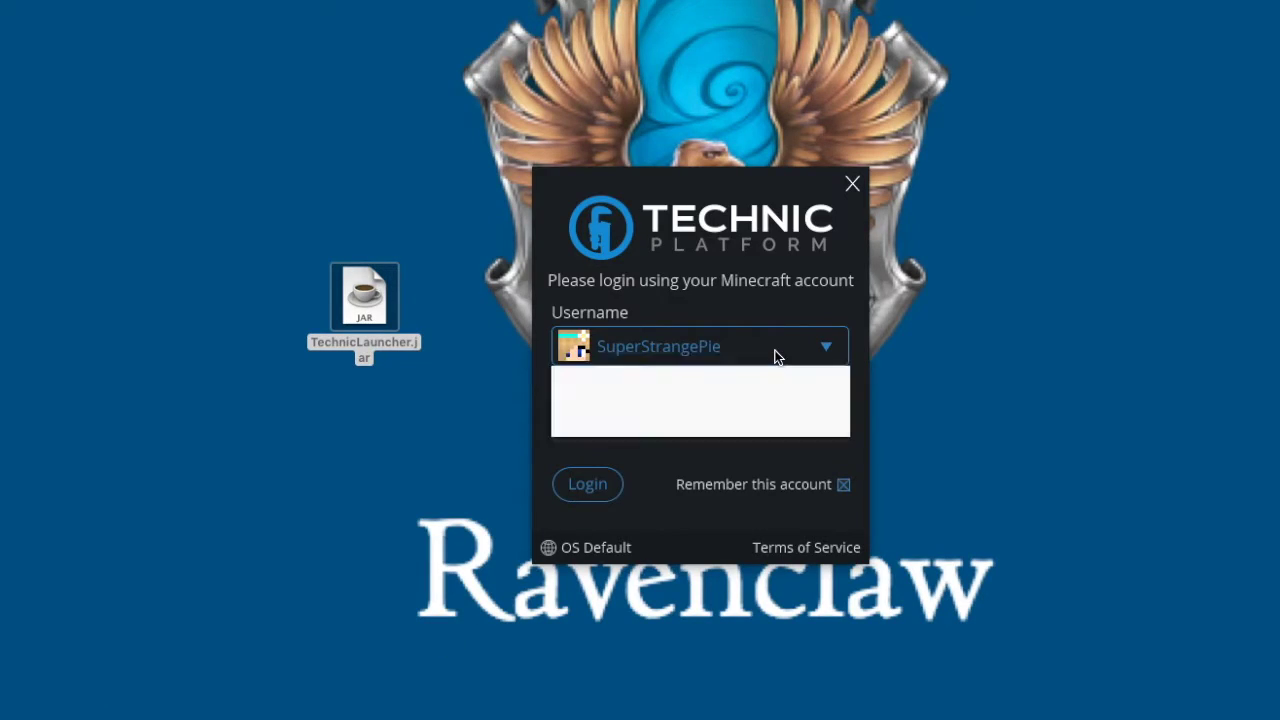
click(803, 287)
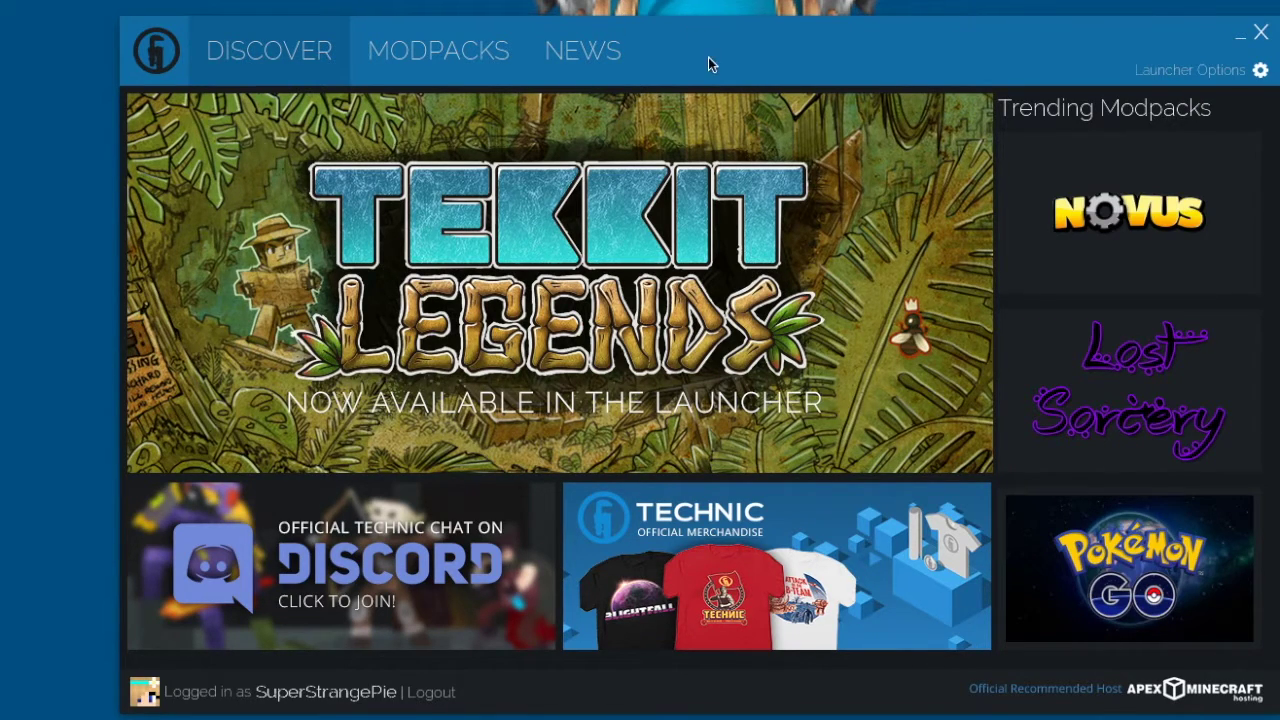
Step: Search the modpacks for "pixelmon" and view PixelSpark - Pixelmon, Pixelmon: Epic Edition and PokéMania - Pixelmon - McMania
drag(709, 60, 665, 58)
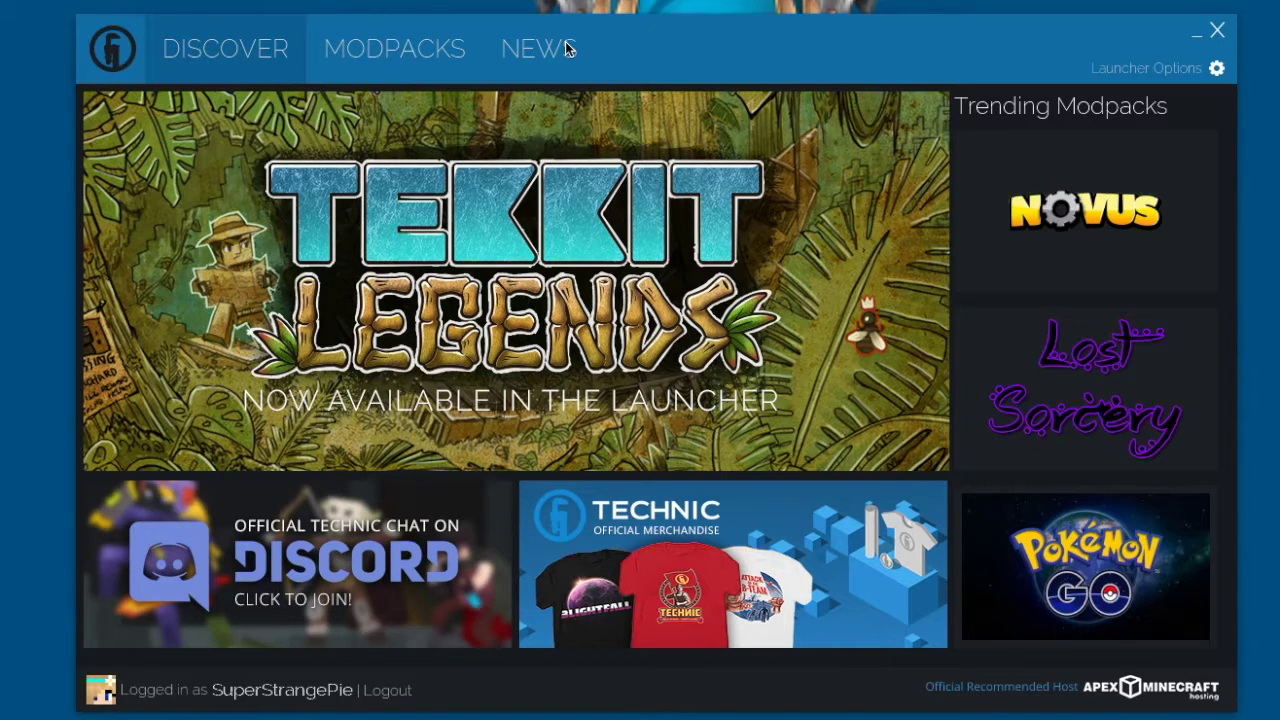
click(390, 41)
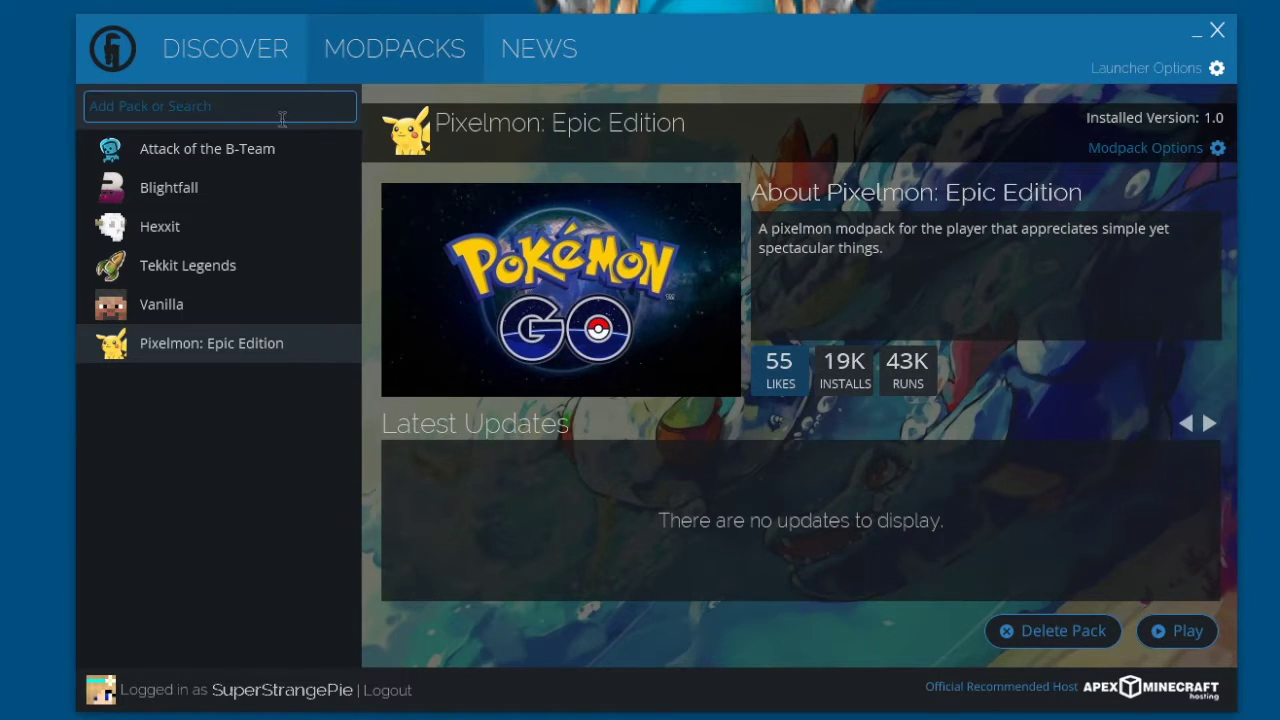
click(251, 102)
text(pixelmon)
click(193, 190)
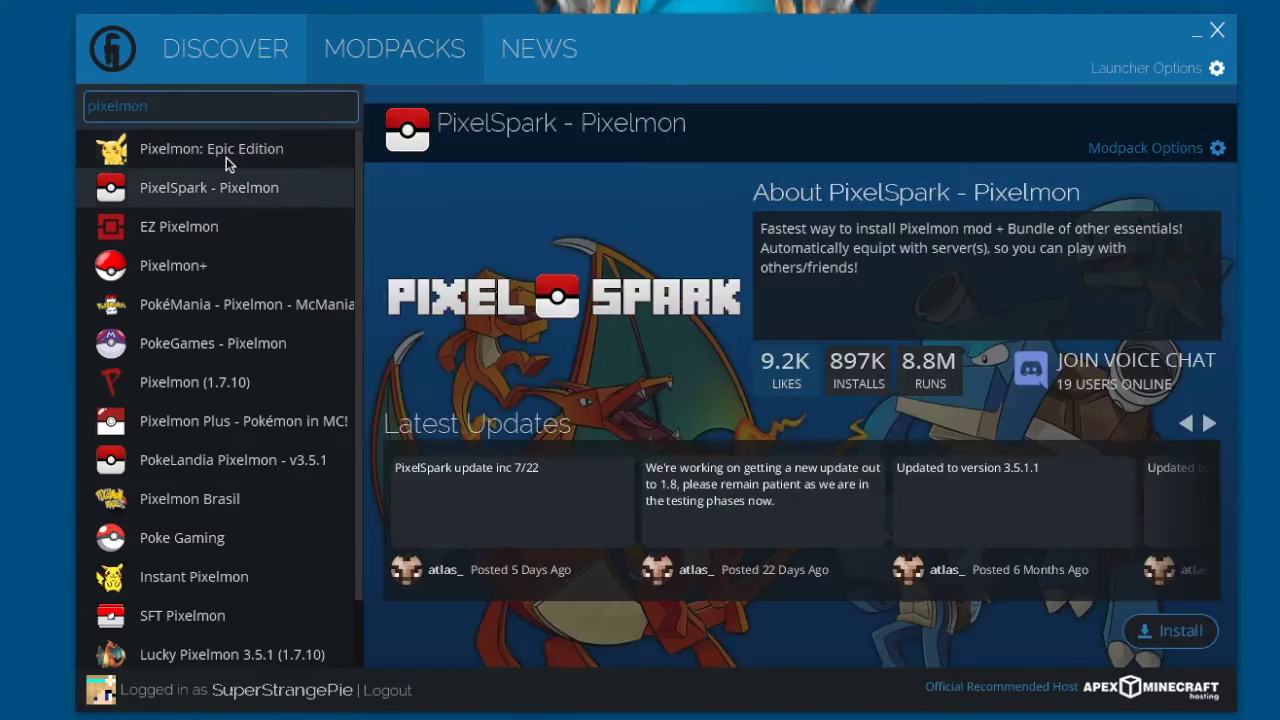
click(226, 158)
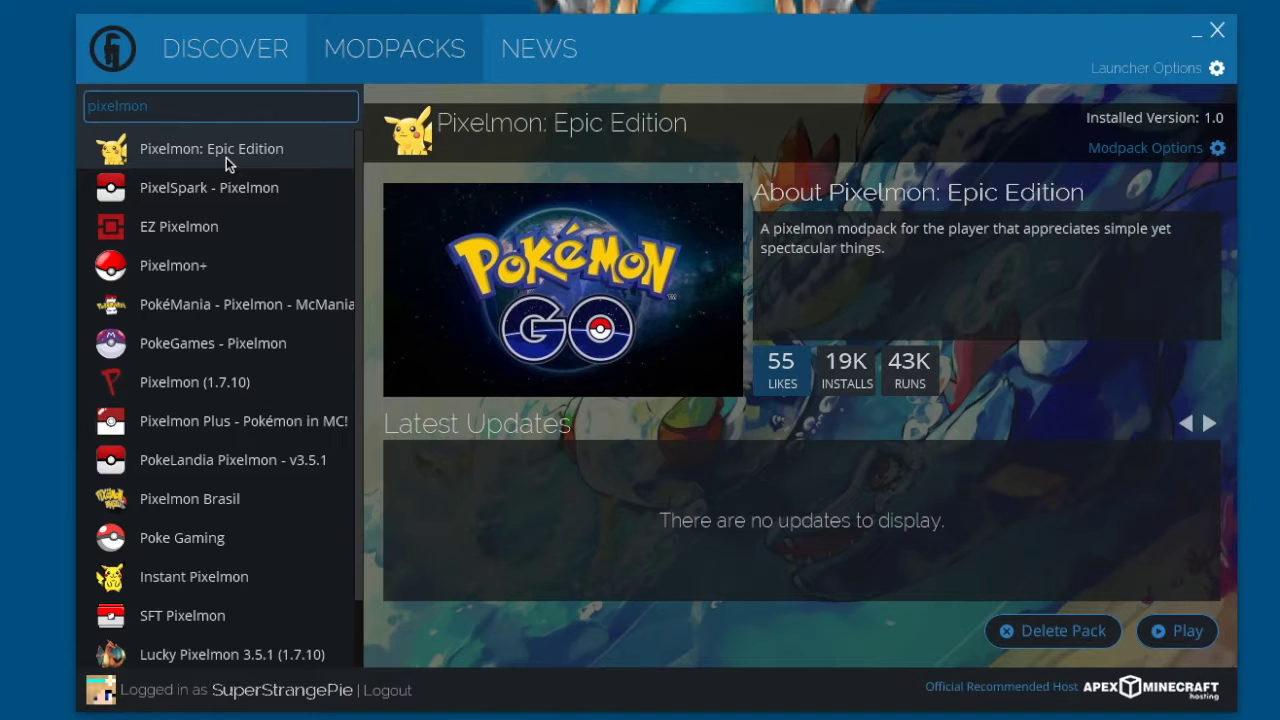
click(182, 186)
click(194, 297)
scroll(194, 297, down, 1)
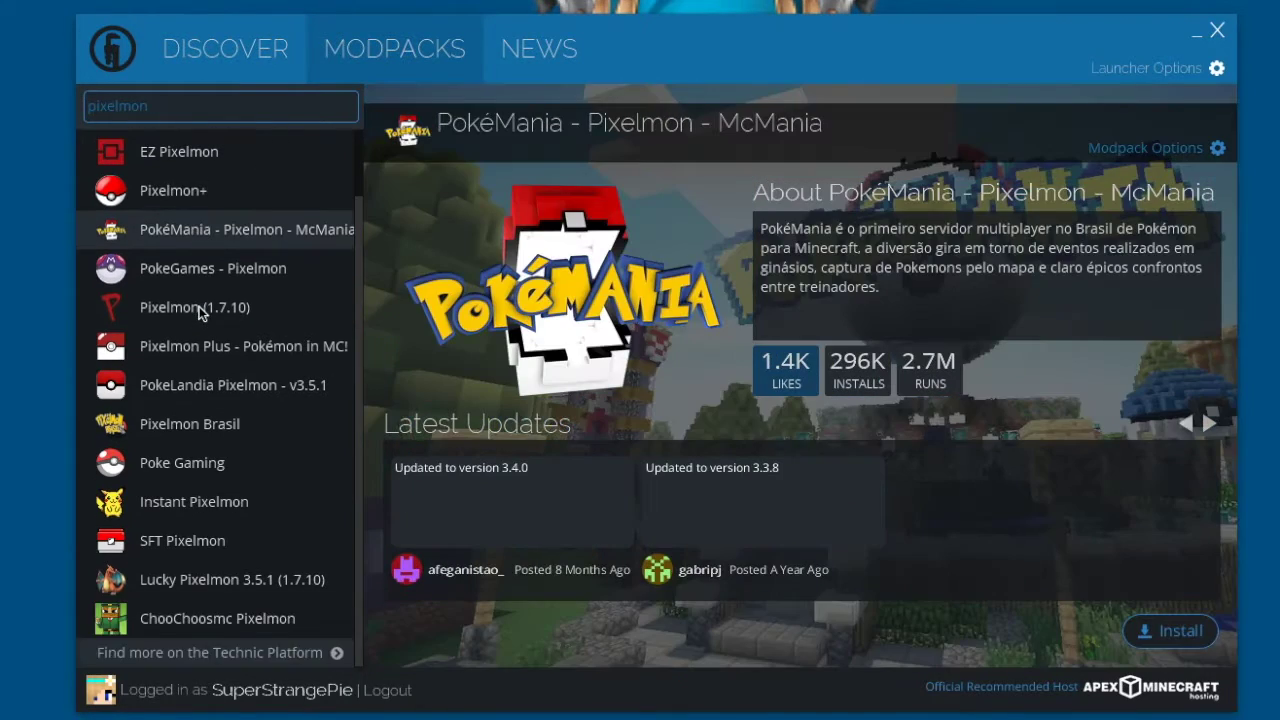
scroll(200, 200, up, 1)
Step: Search the modpacks for "attack of the b-team" and look through the matching packs
drag(200, 110, 3, 96)
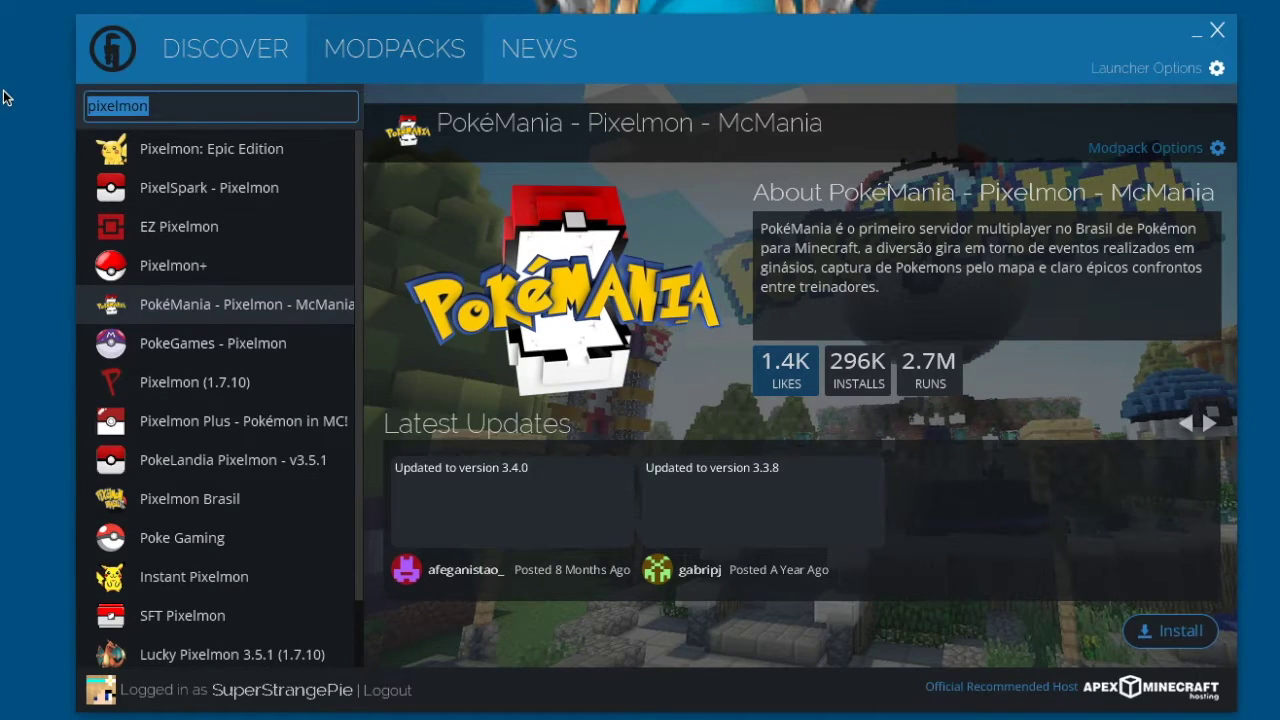
text(attack of the )
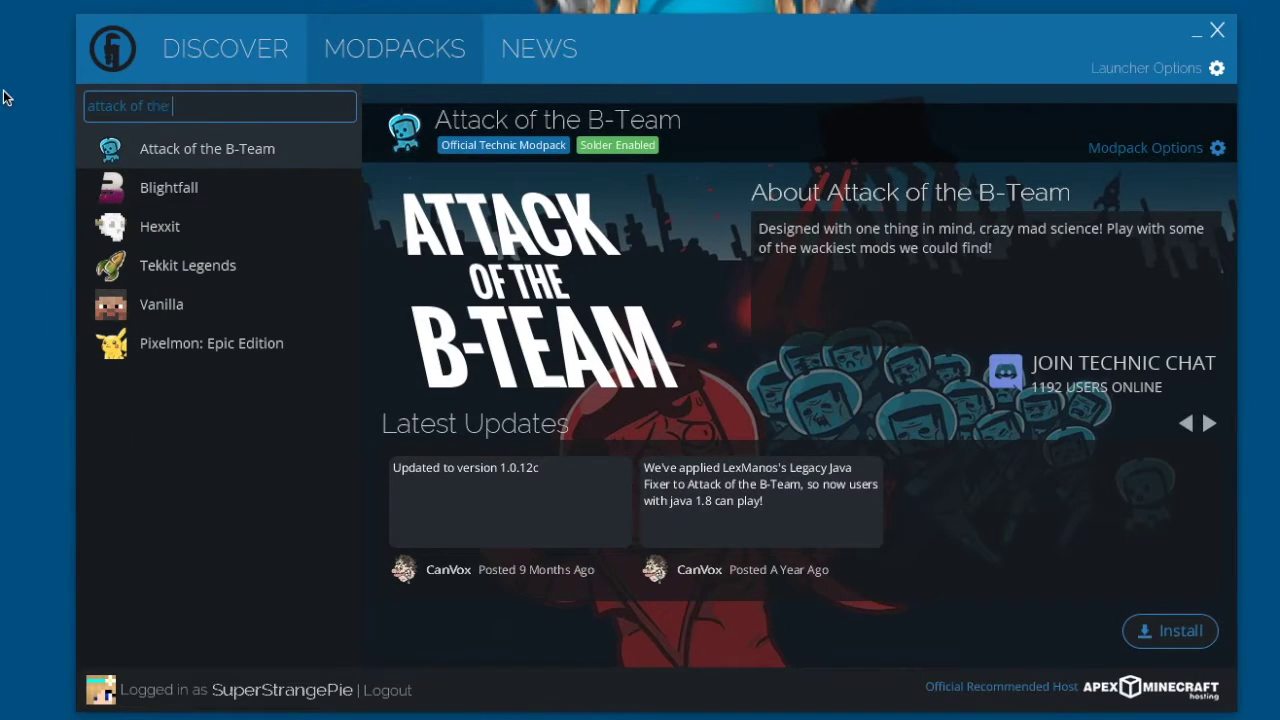
text(b-team)
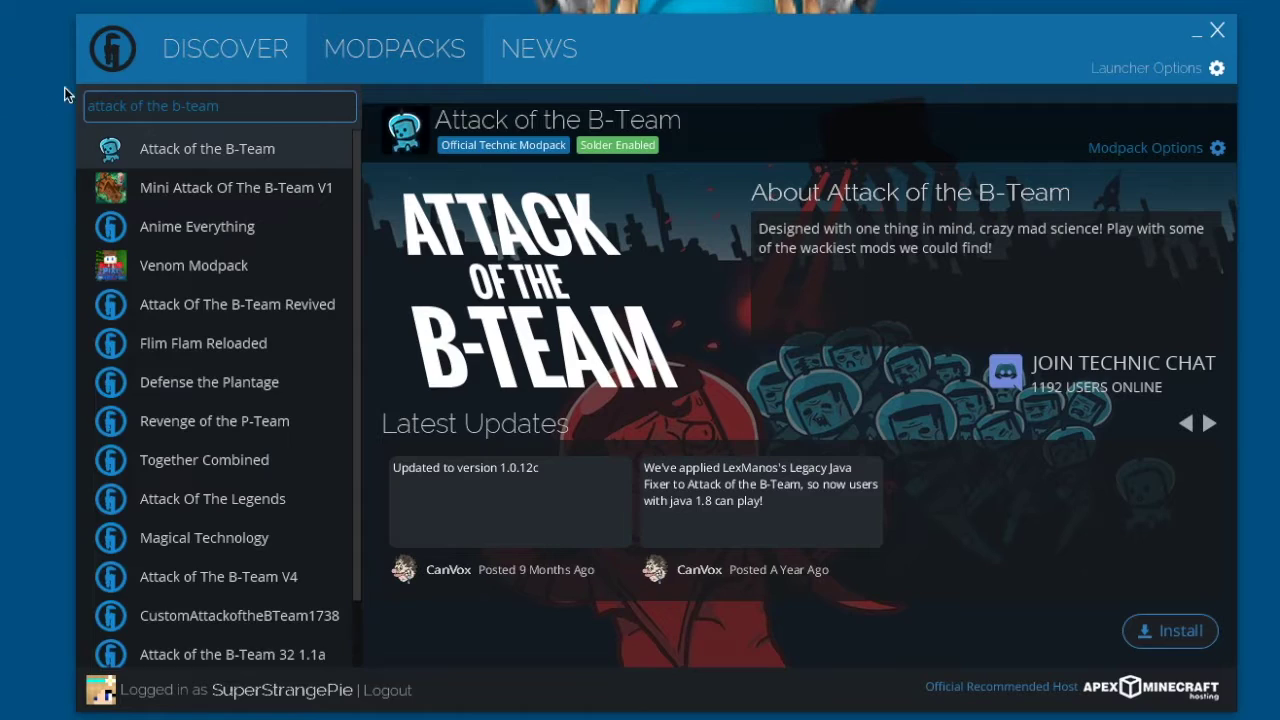
scroll(230, 200, down, 2)
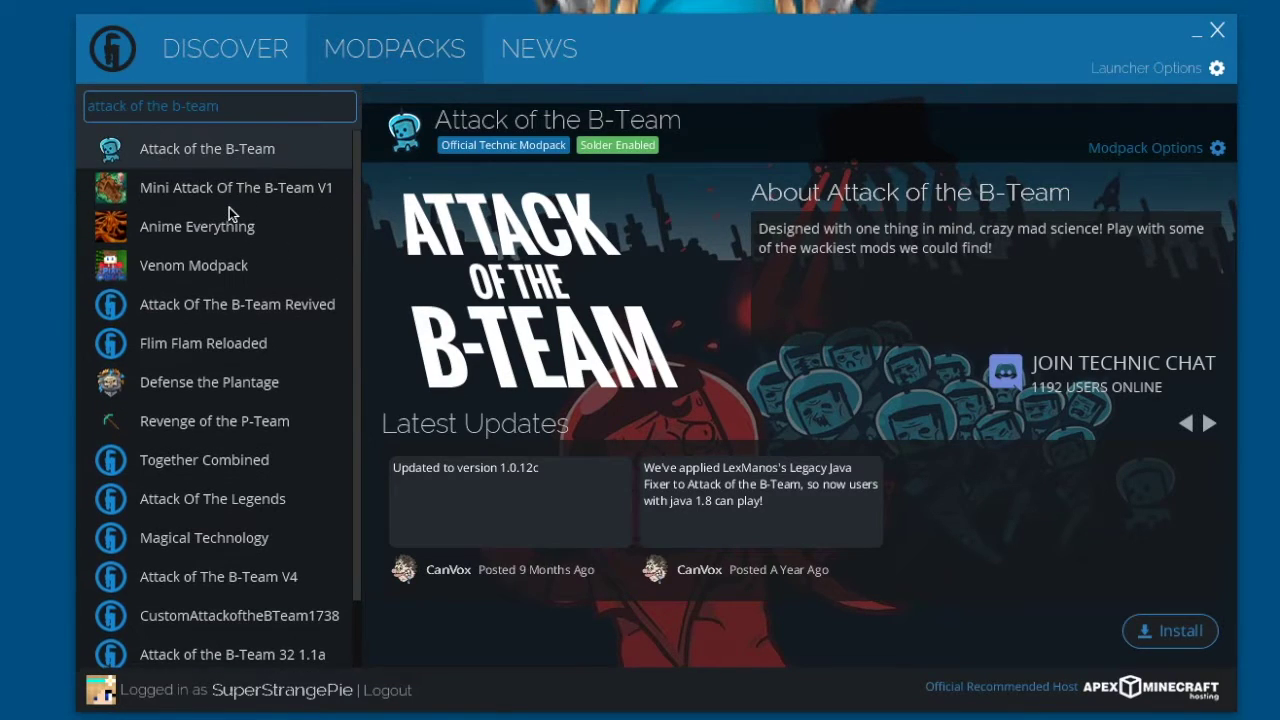
drag(268, 100, 0, 110)
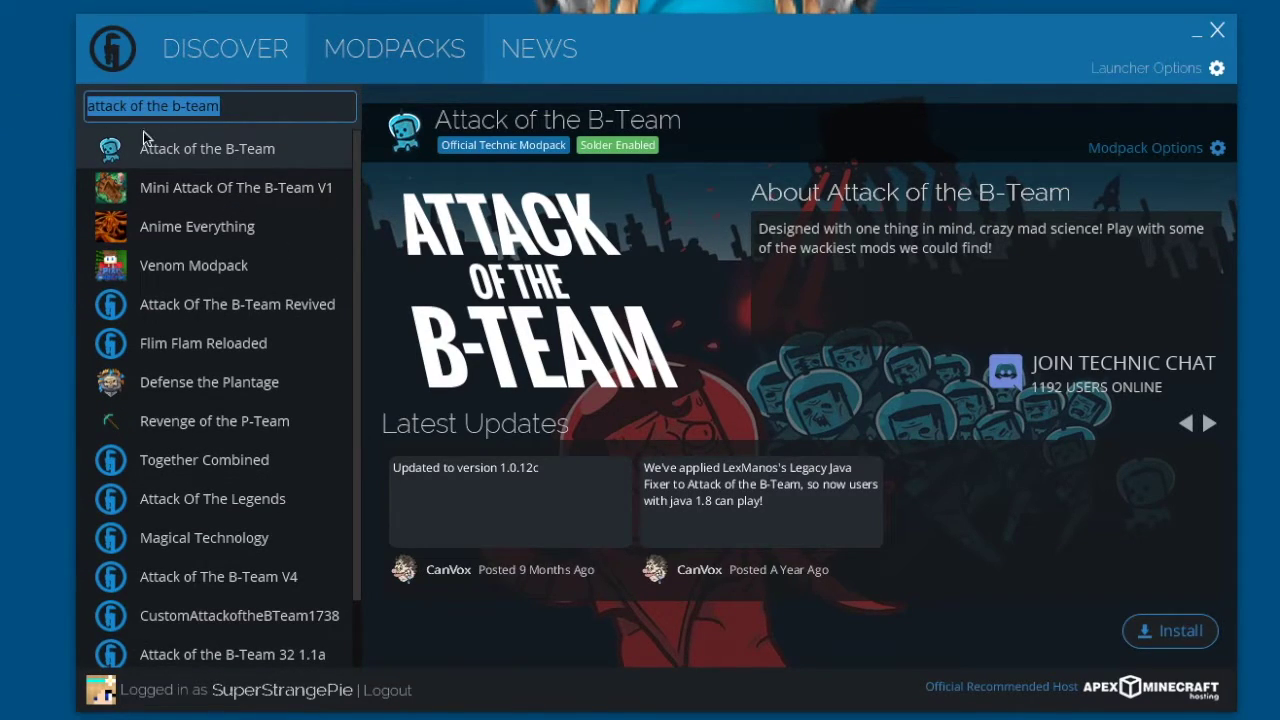
Step: Look at the Discover page's trending modpacks, return to the modpack list and clear its search
click(252, 50)
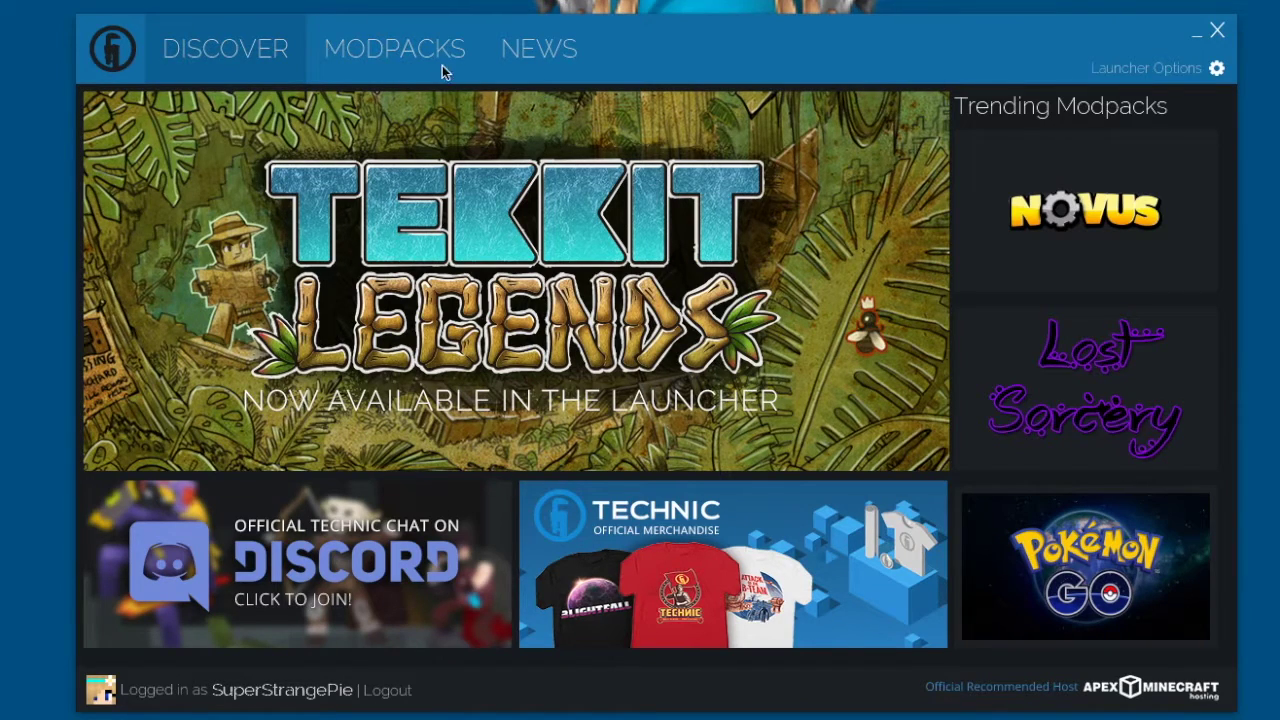
click(358, 55)
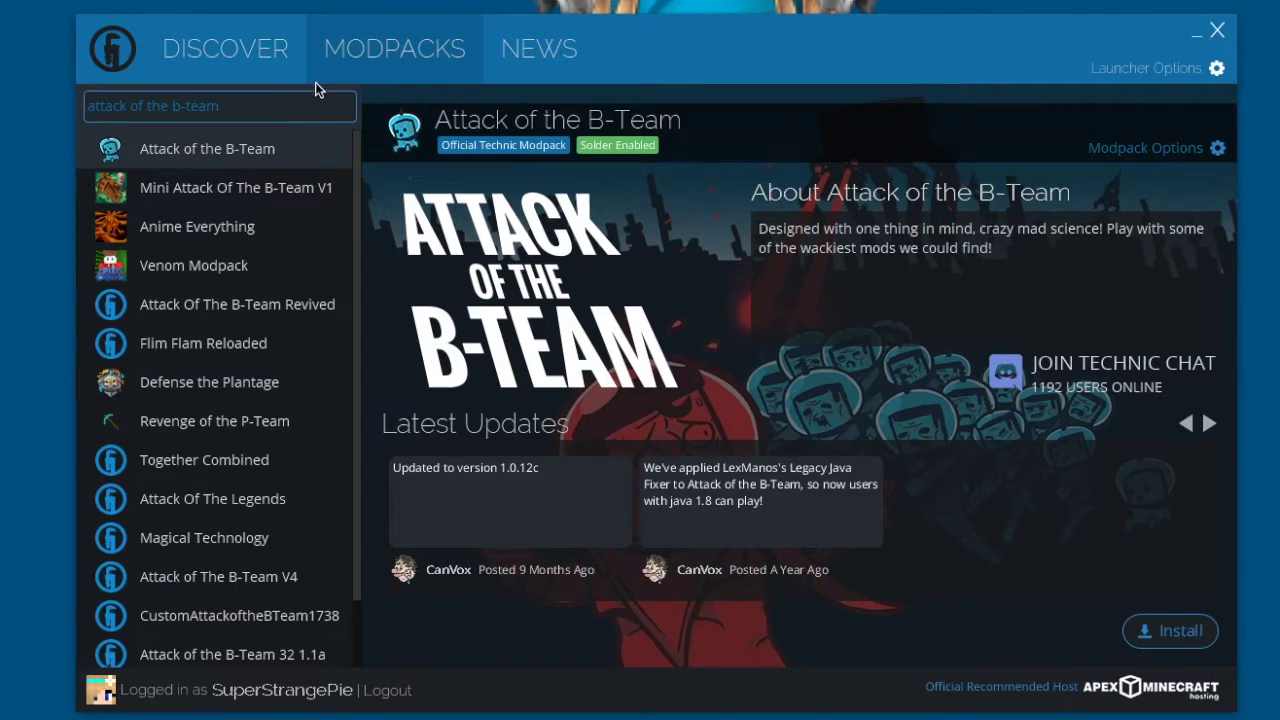
click(235, 60)
click(392, 50)
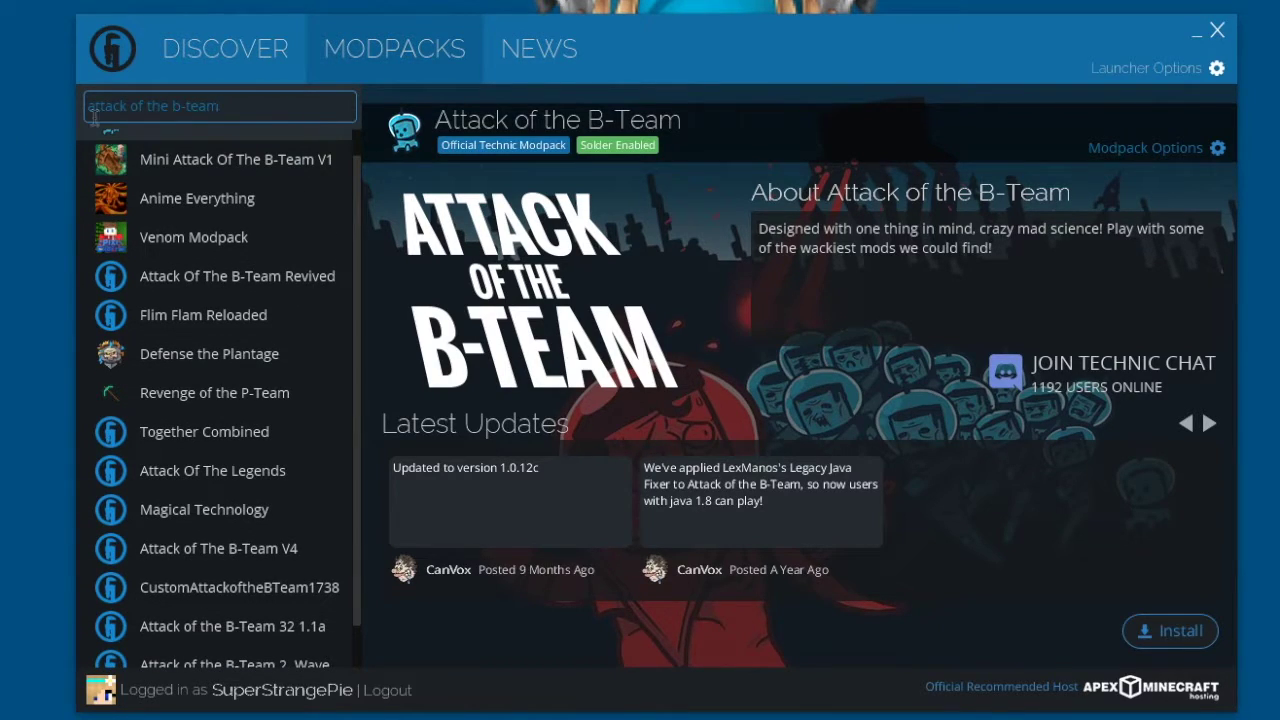
drag(344, 106, 22, 105)
key(BackSpace)
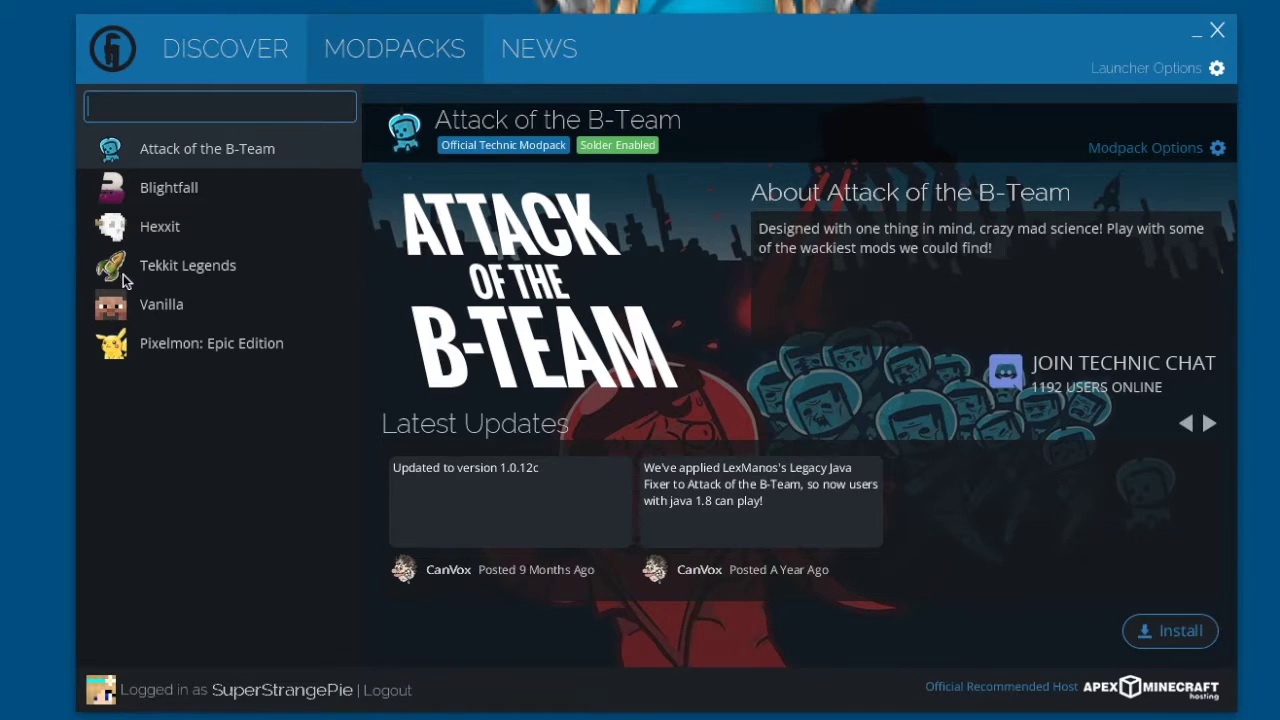
Step: View the details of the Vanilla, Tekkit Legends, Hexxit, Blightfall and Attack of the B-Team packs
click(150, 305)
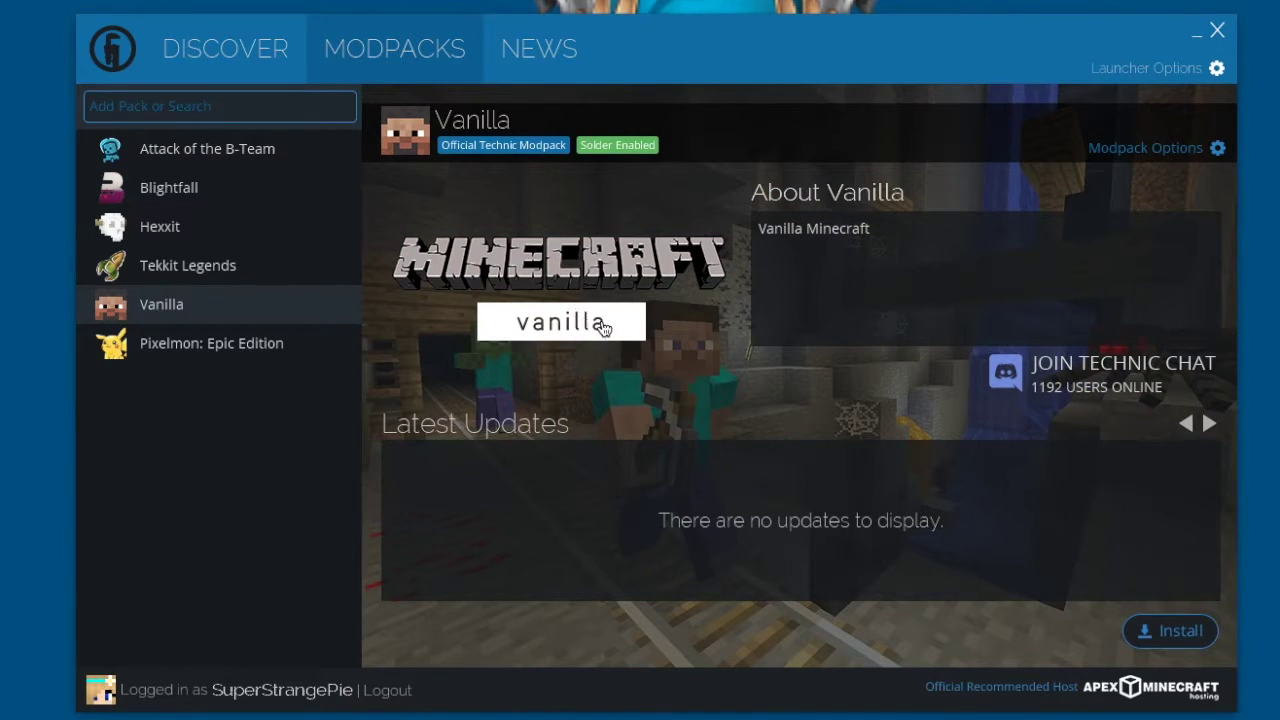
click(160, 266)
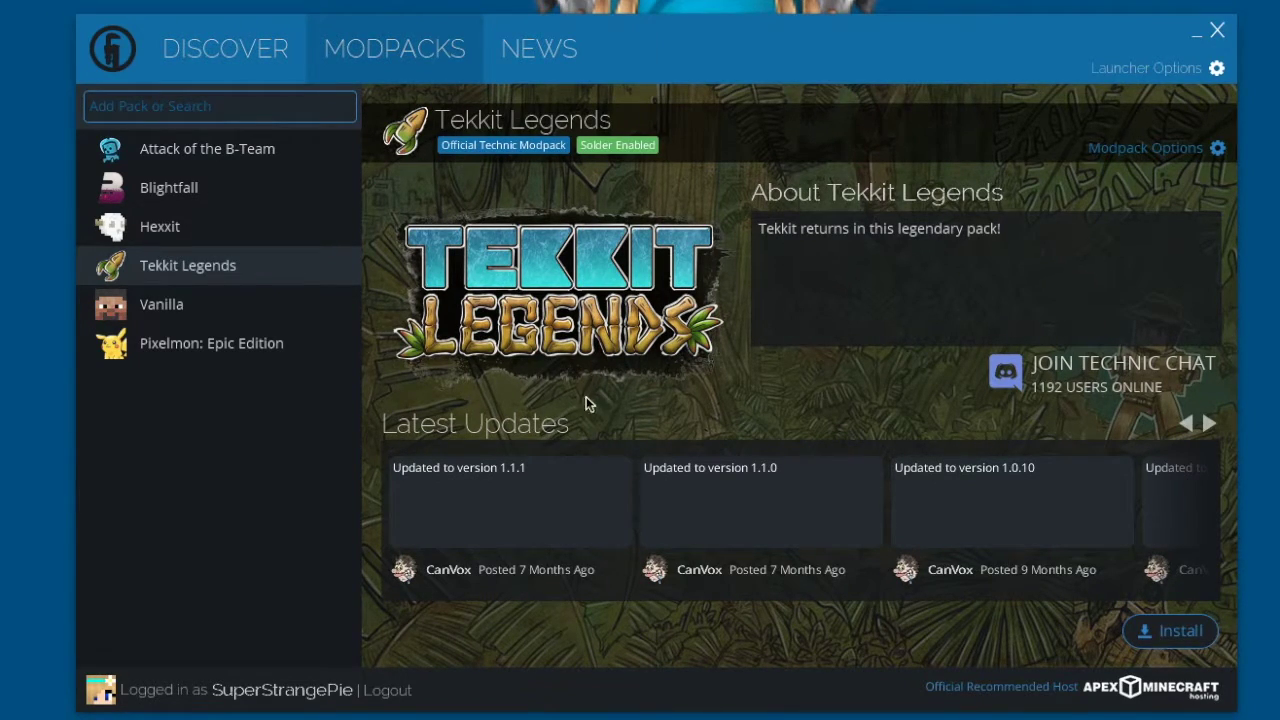
click(100, 226)
click(150, 189)
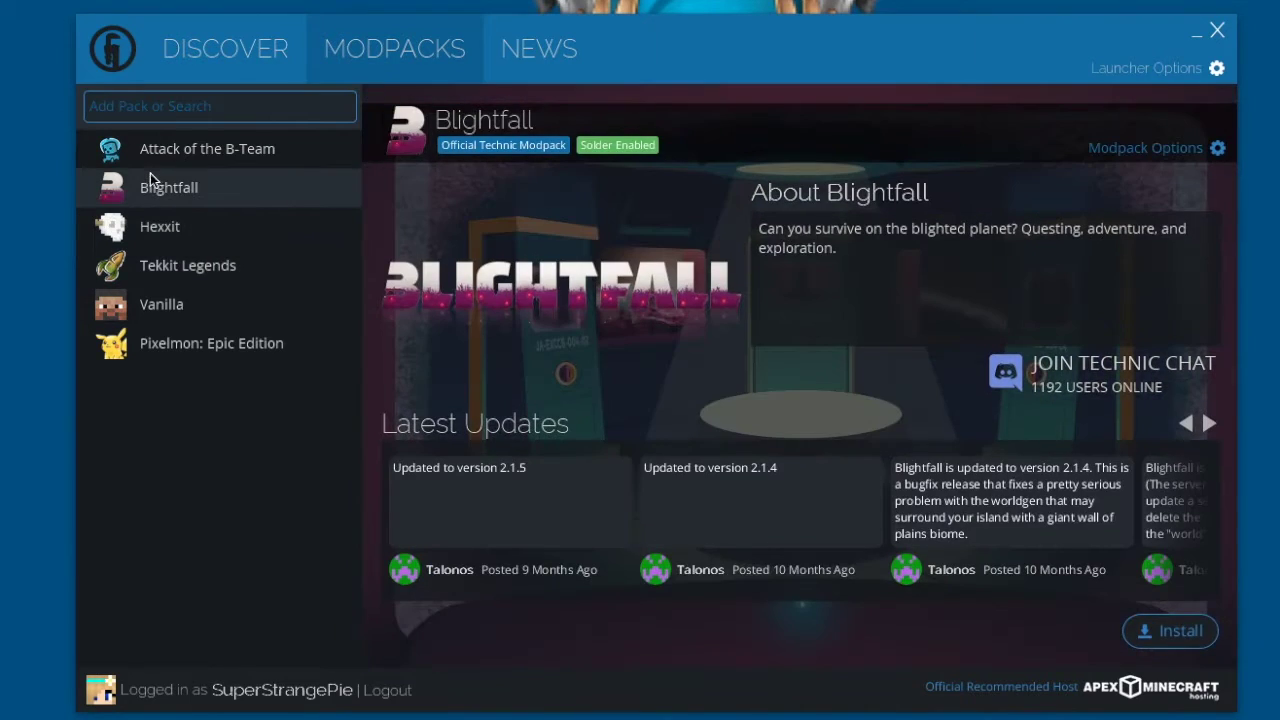
click(160, 158)
Step: Launch the Pixelmon: Epic Edition modpack and open Minecraft's singleplayer world selection
click(210, 343)
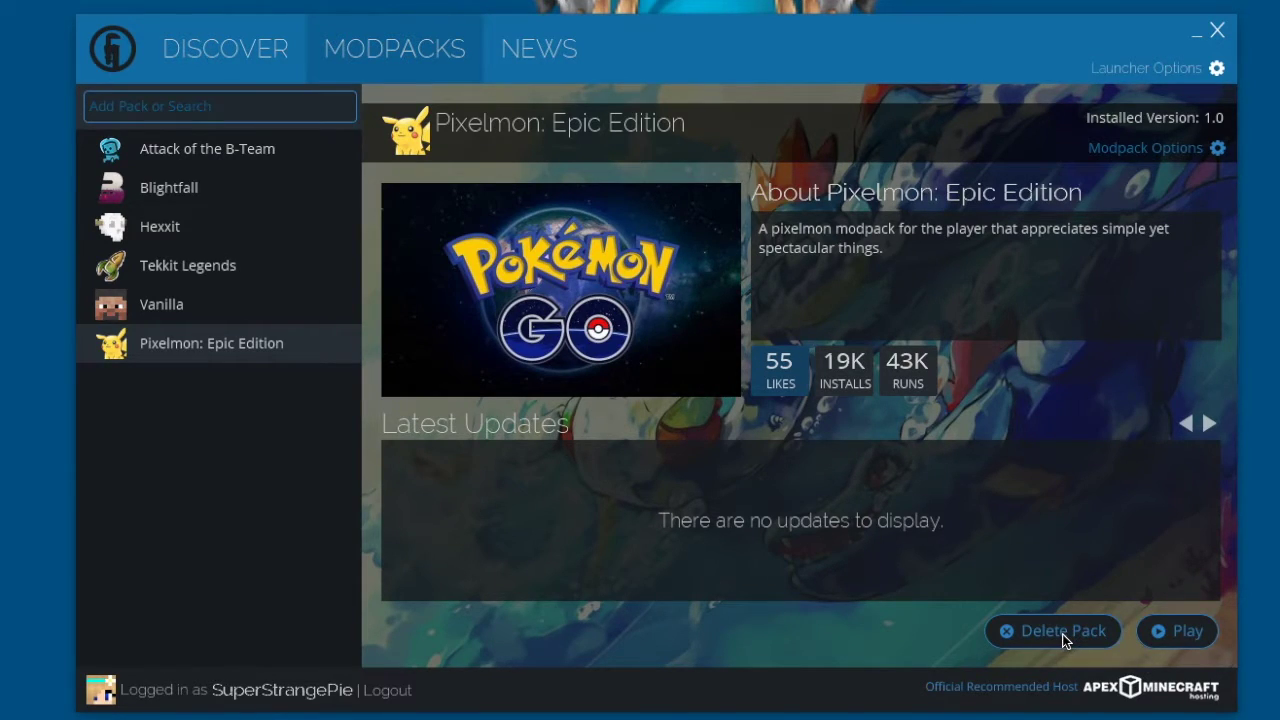
click(1165, 633)
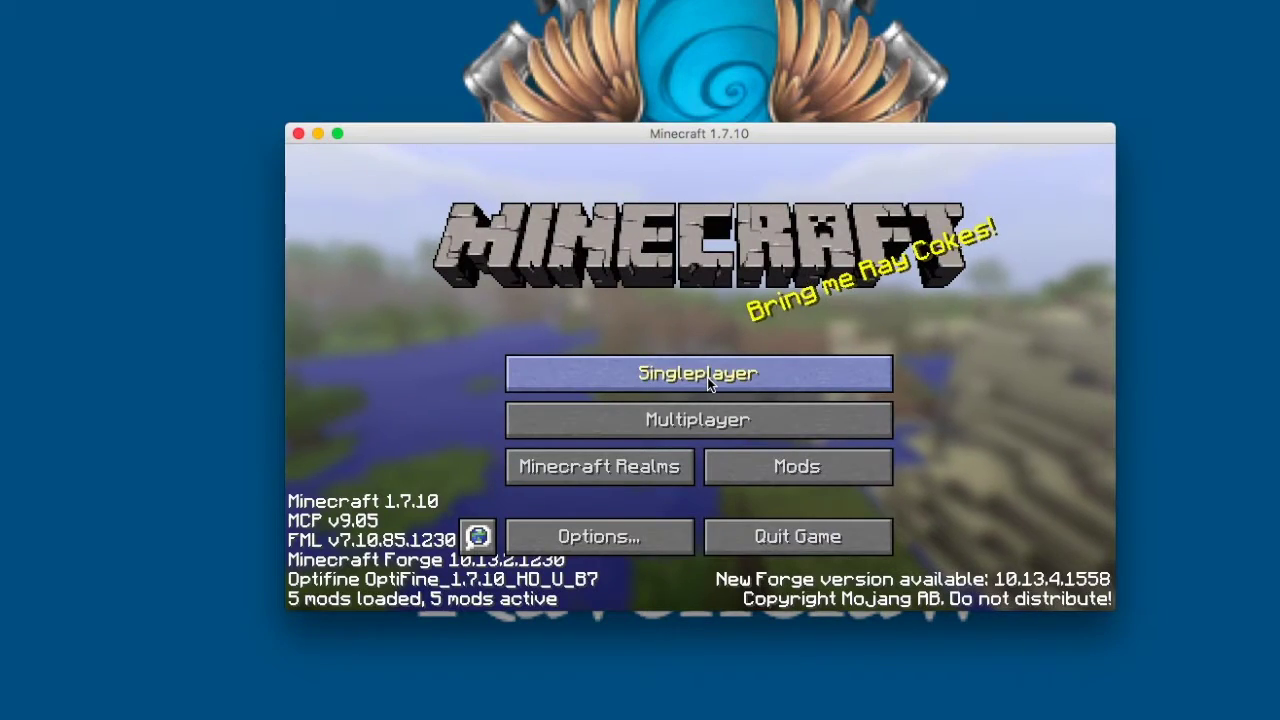
click(707, 377)
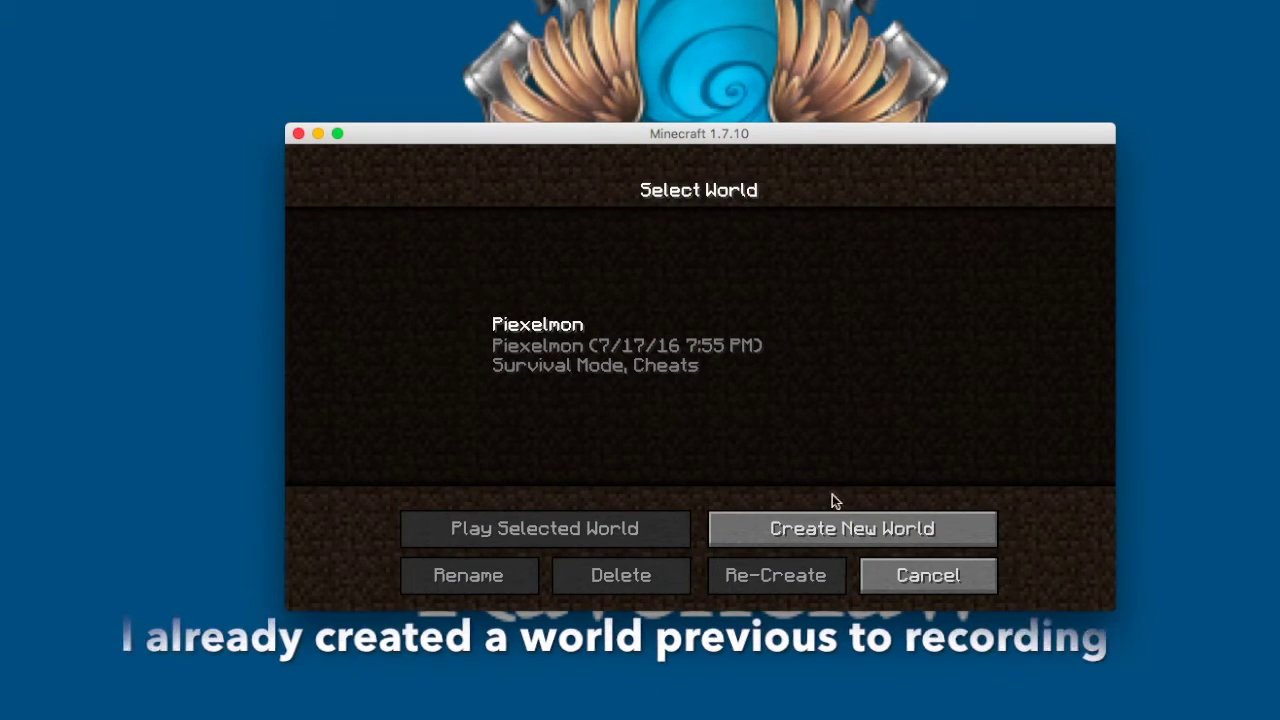
Step: Leave the world selection, view the address settings of the Pixelmon Un-Linked multiplayer server, and return to the main menu without changing them
click(905, 574)
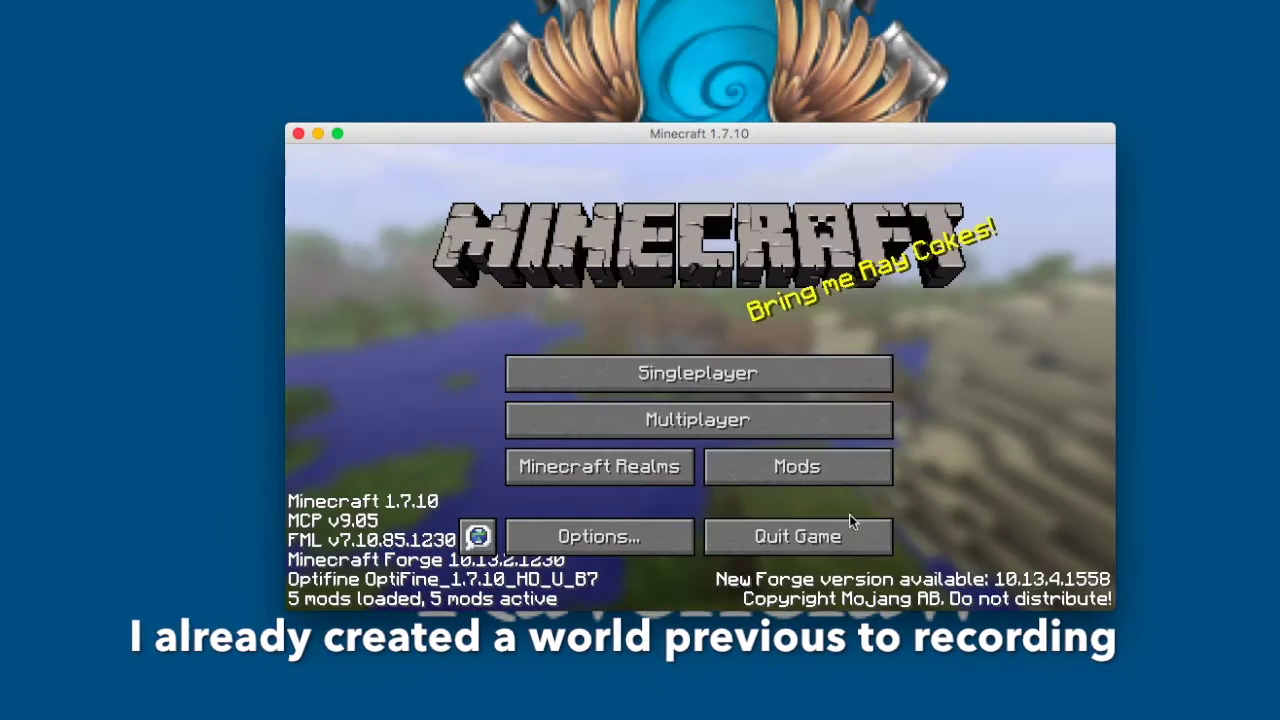
click(783, 432)
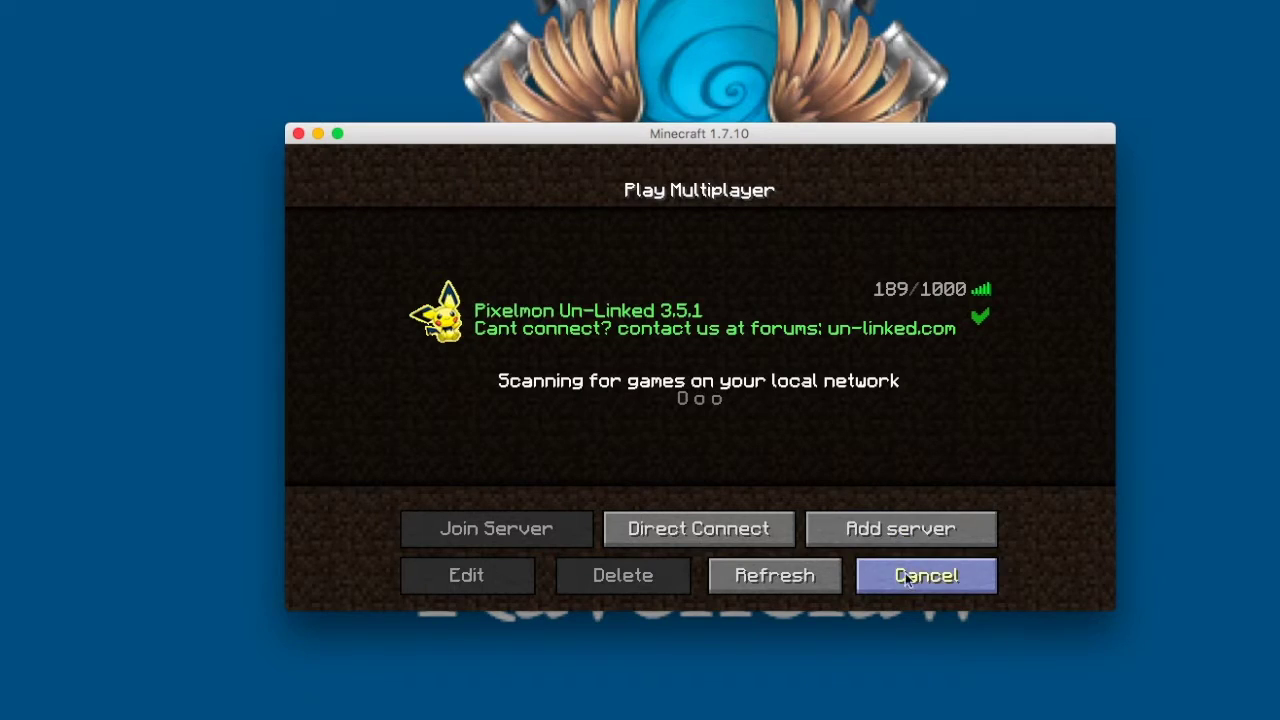
click(673, 341)
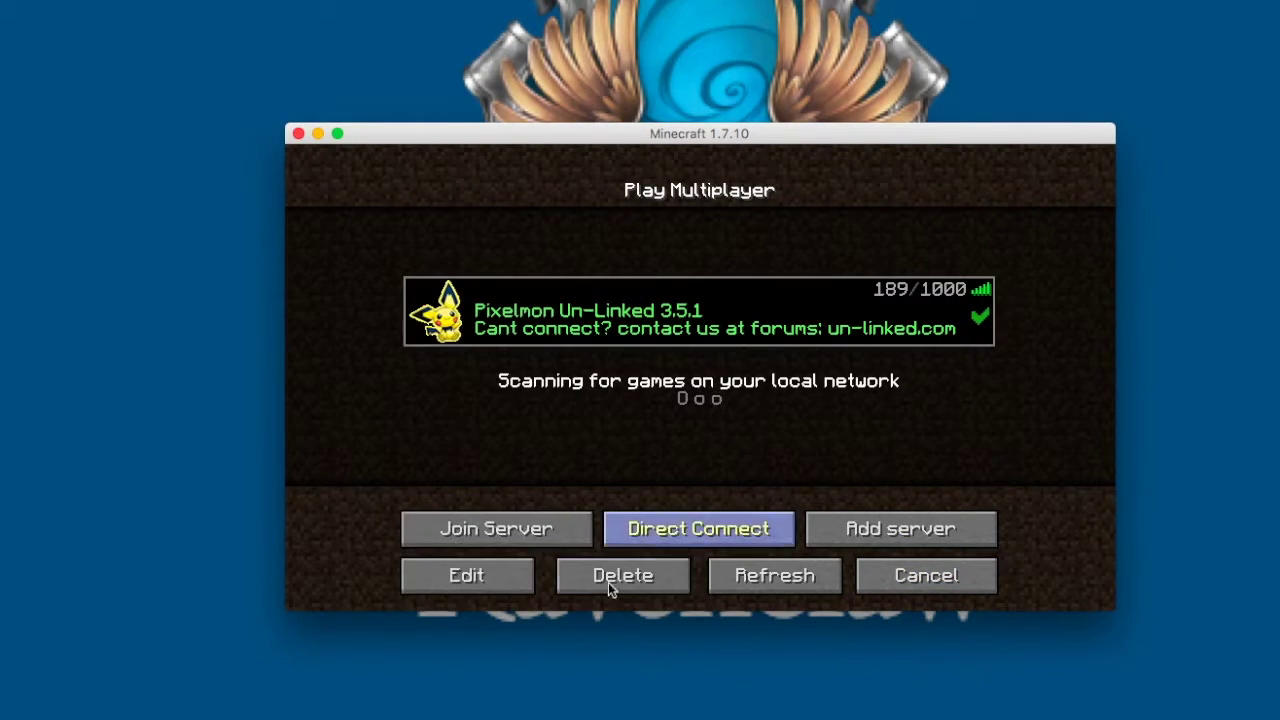
click(498, 572)
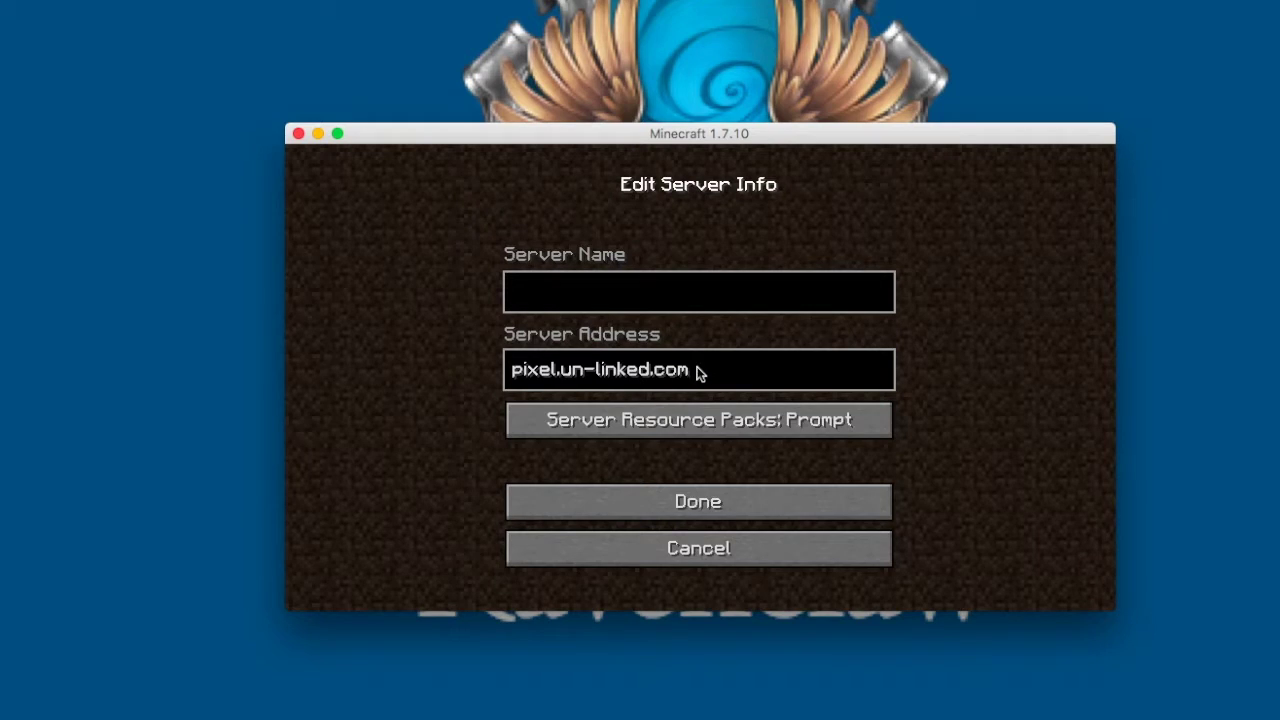
click(681, 542)
click(966, 562)
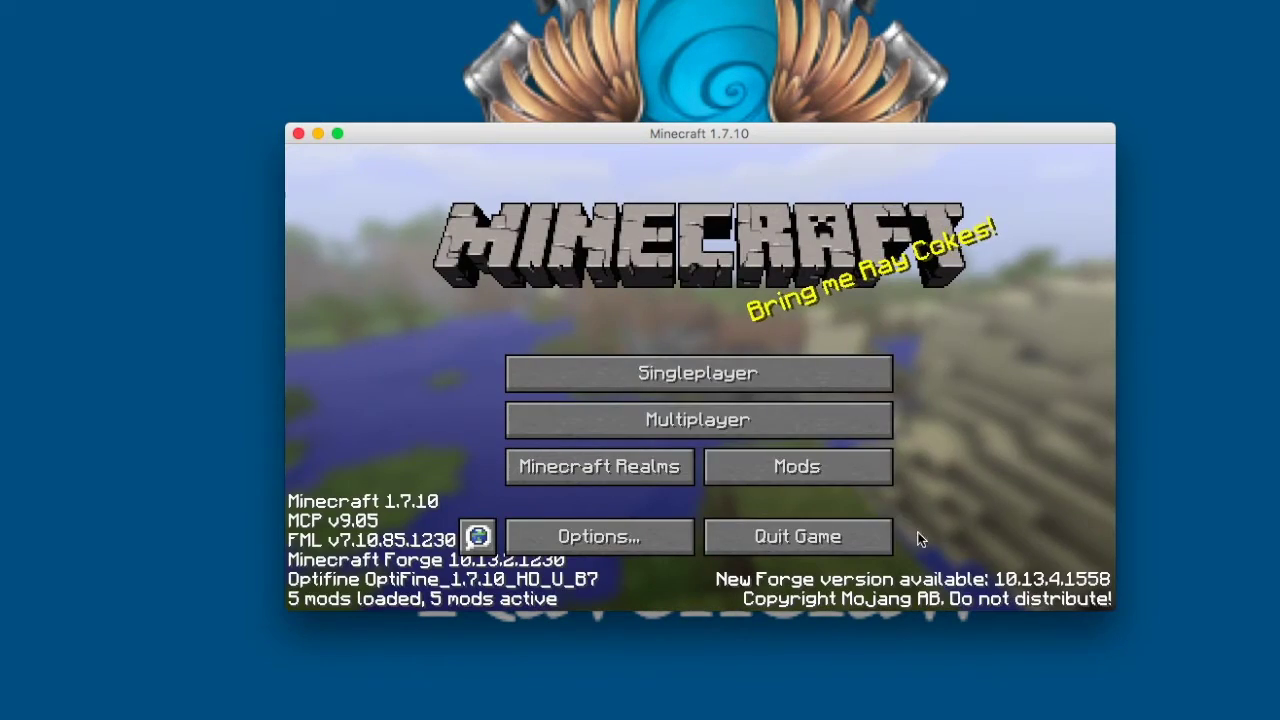
Step: Look at the saved Piexelmon world in the singleplayer list and at the game options, returning to the main menu
click(761, 369)
click(634, 347)
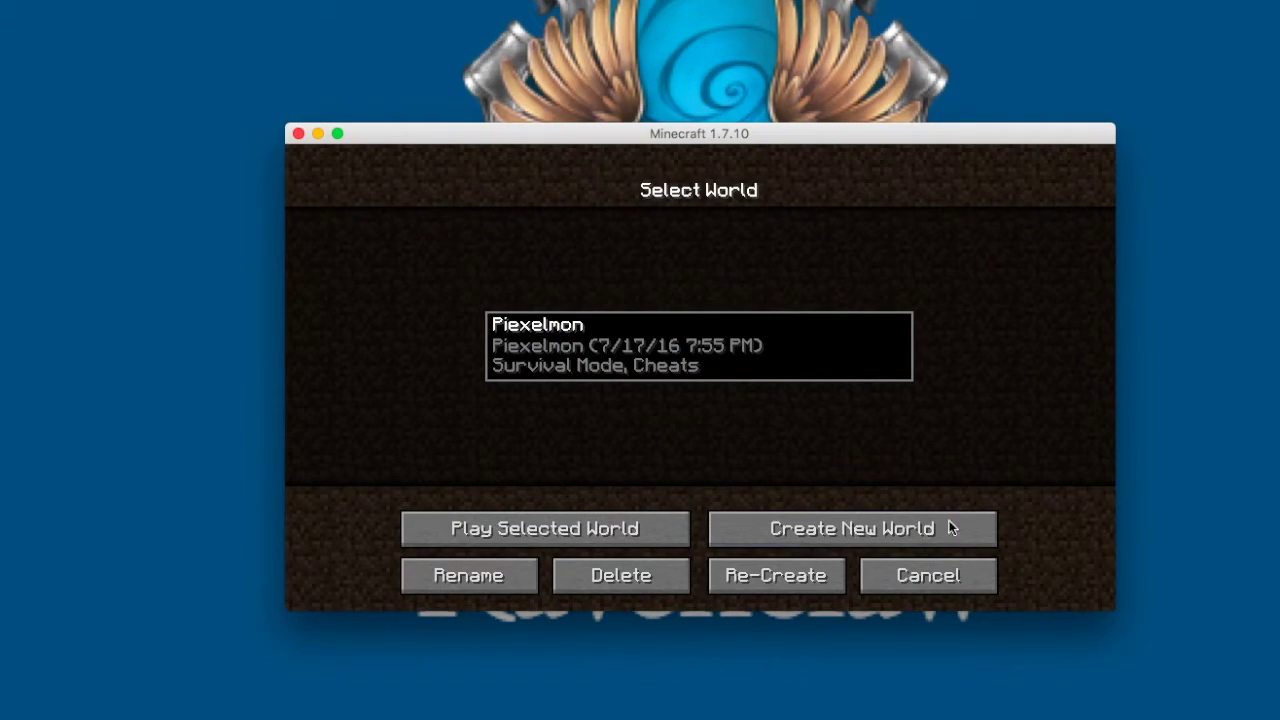
click(921, 579)
click(731, 380)
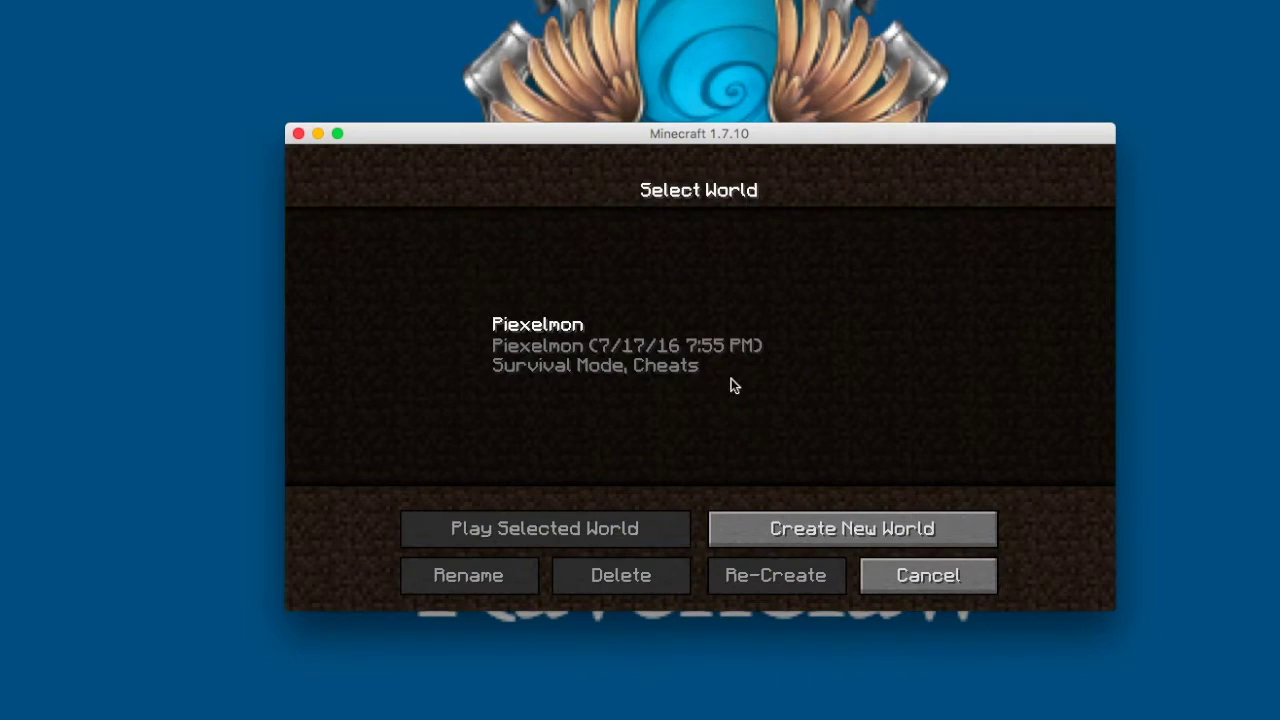
click(959, 577)
click(602, 530)
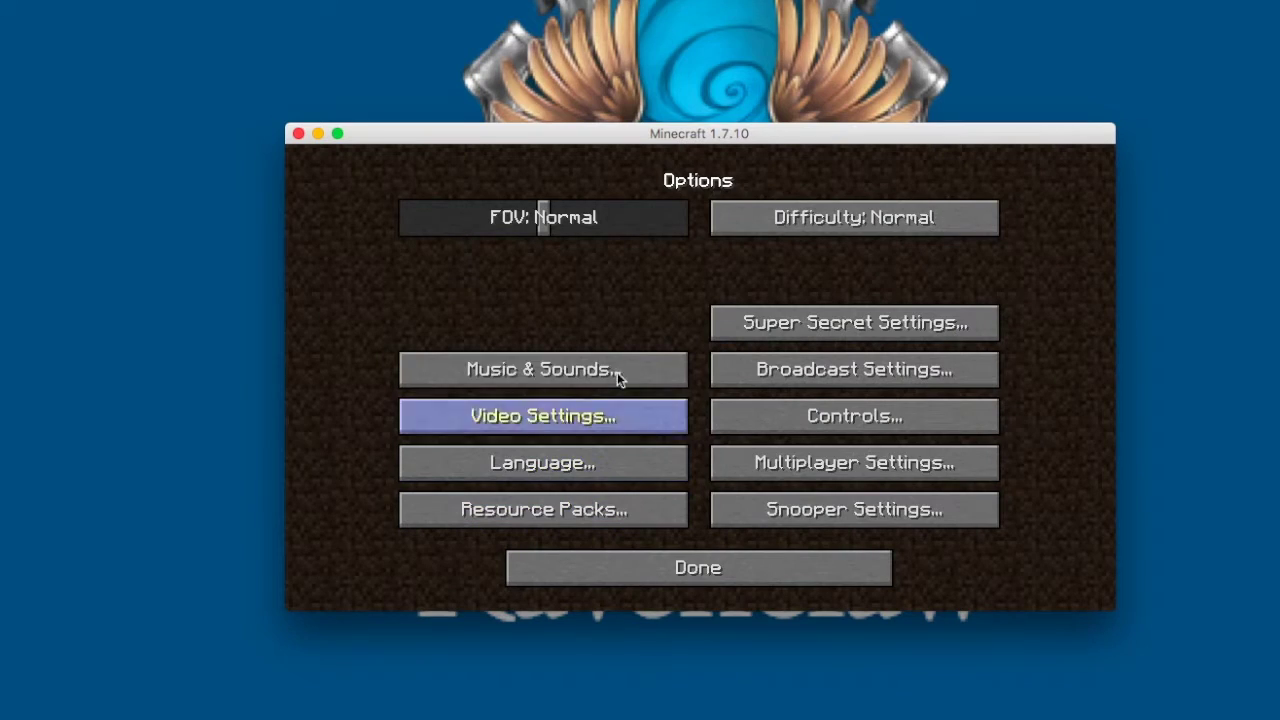
click(748, 569)
Step: View the details of the Optifine, ChatBubbles and Pixelmon mods in the mod list and return to the main menu
click(785, 463)
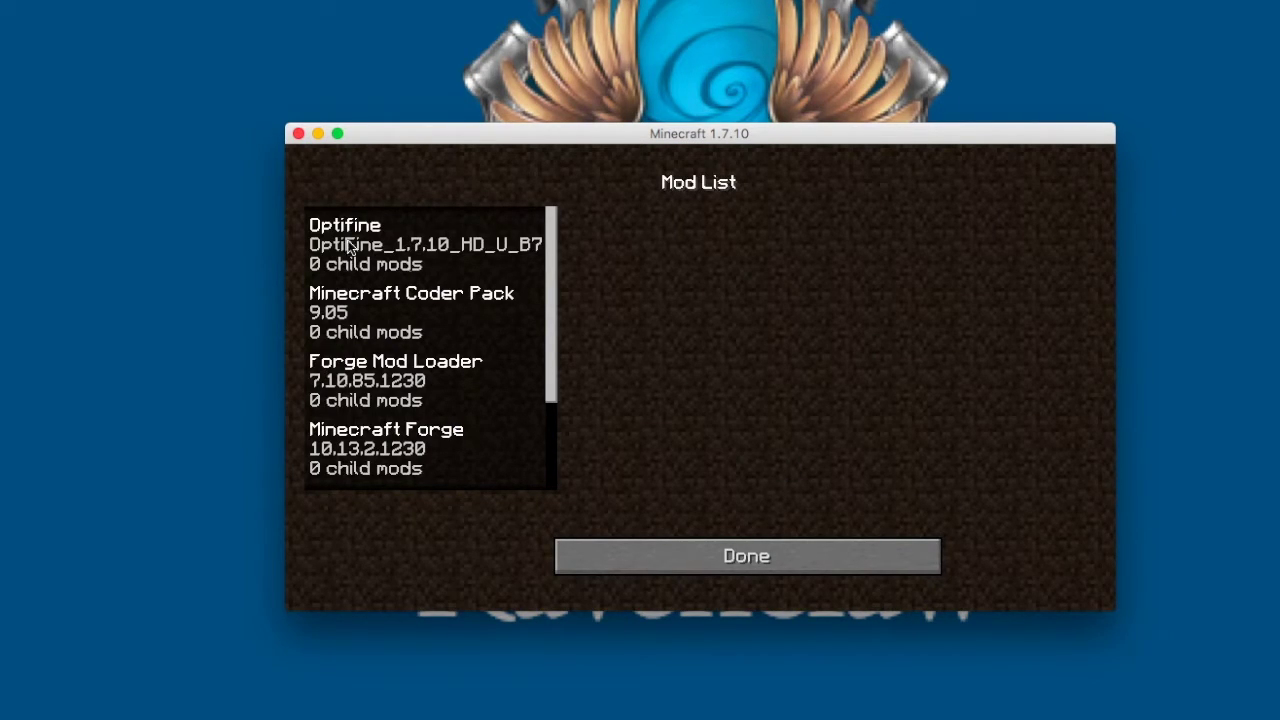
click(386, 248)
drag(556, 348, 548, 457)
click(448, 400)
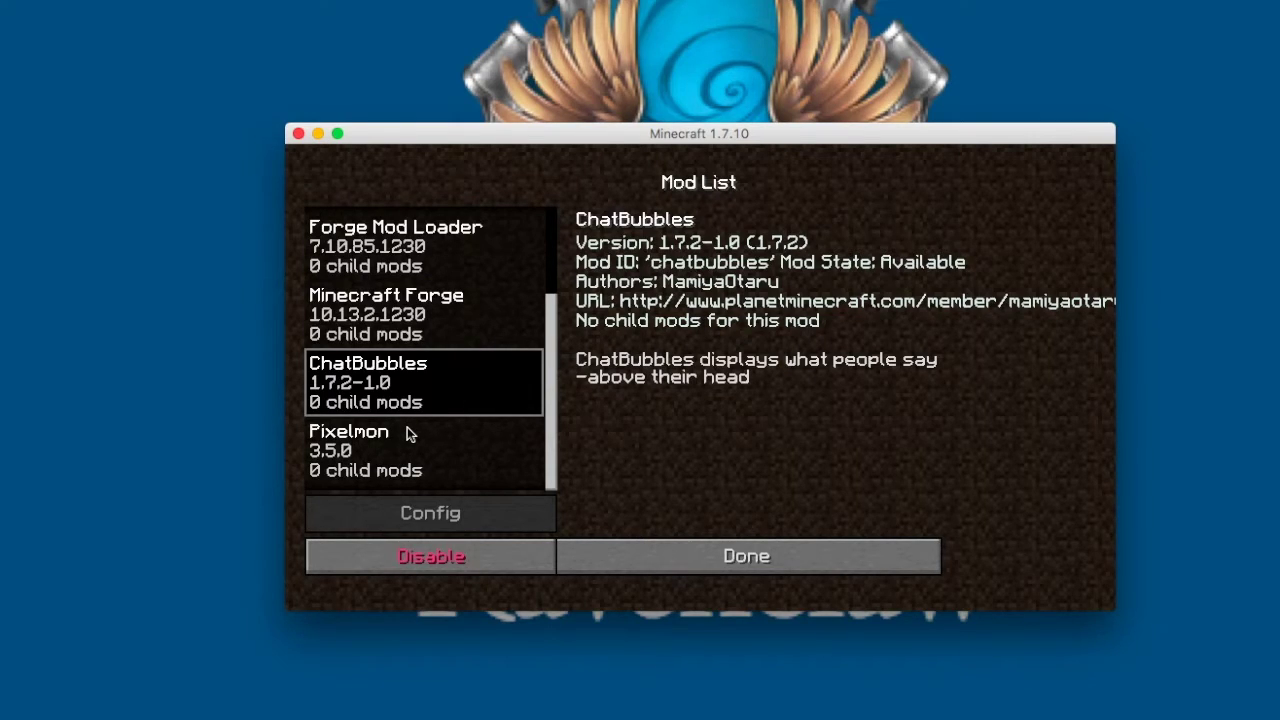
click(393, 452)
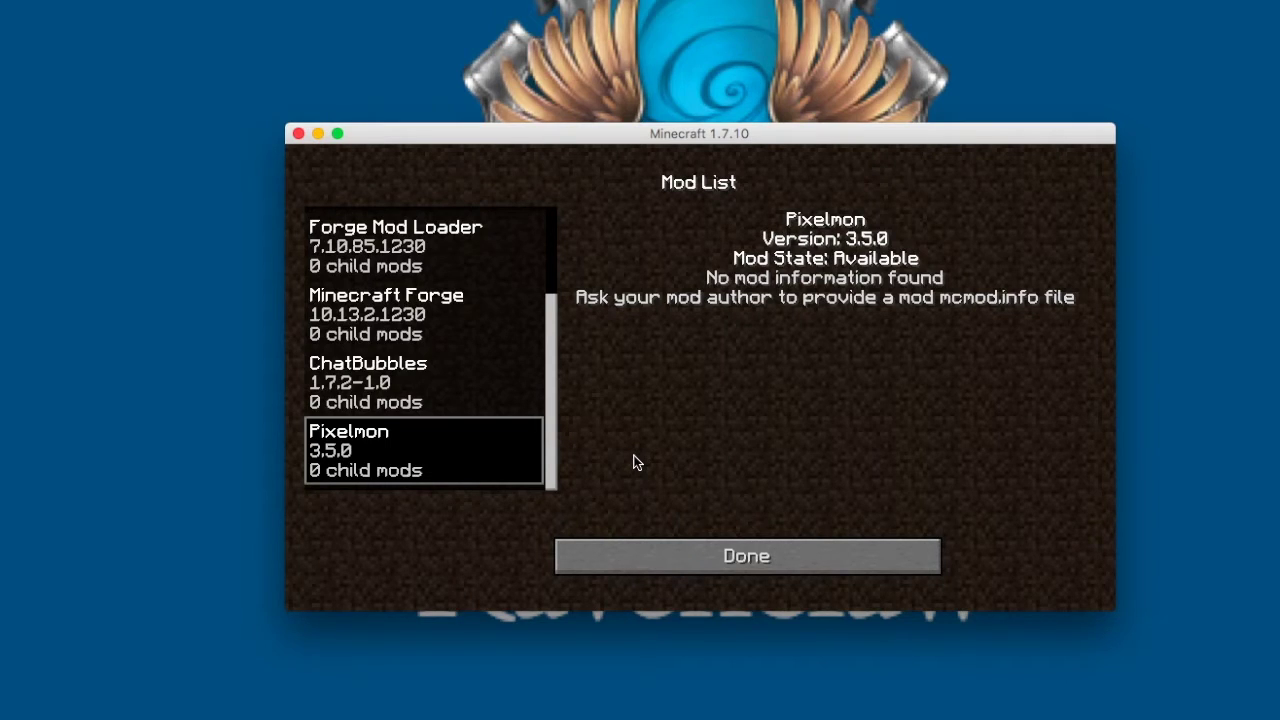
click(668, 548)
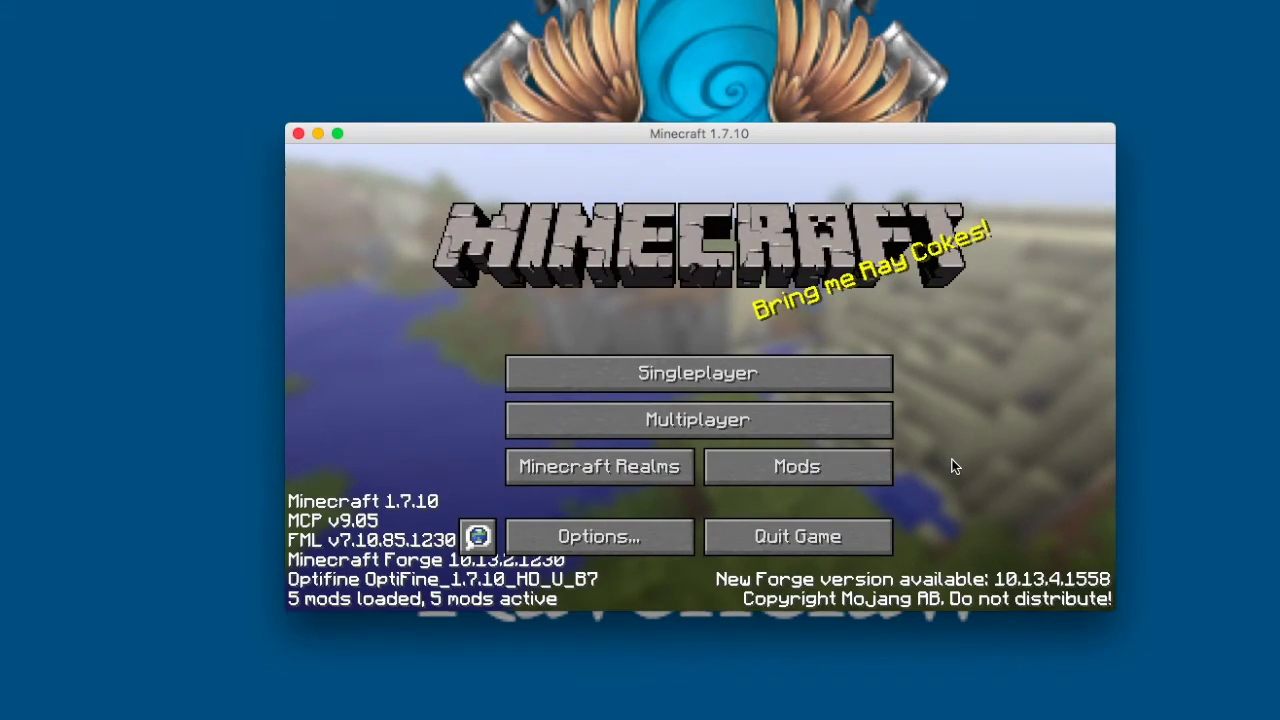